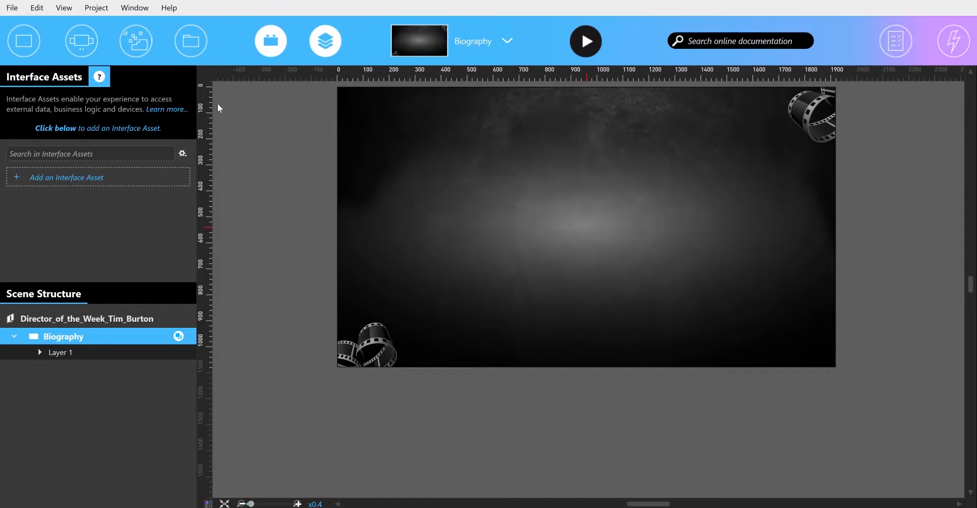
# - Add an Asset Grid to the middle of the Biography scene and fill it with the four Tim Burton portrait images
pyautogui.click(73, 37)
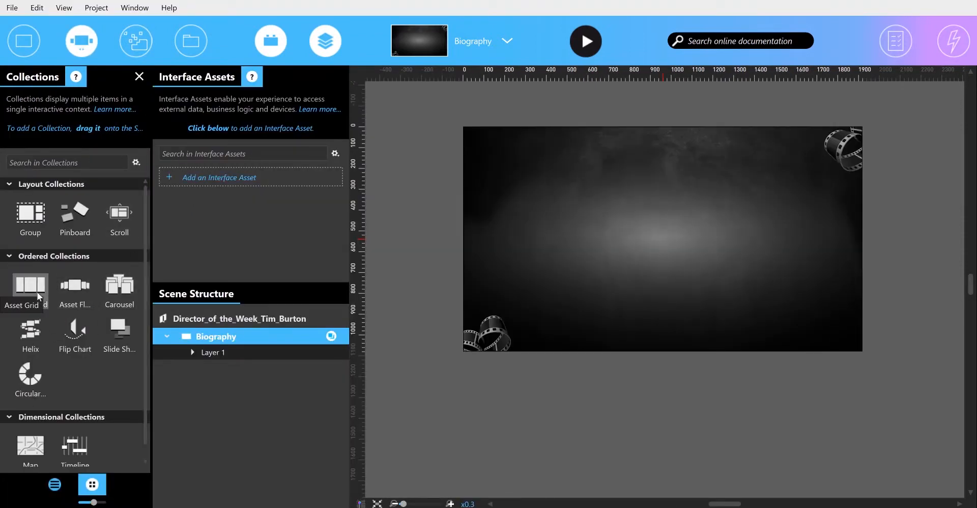
pyautogui.moveTo(37, 292); pyautogui.dragTo(660, 232)
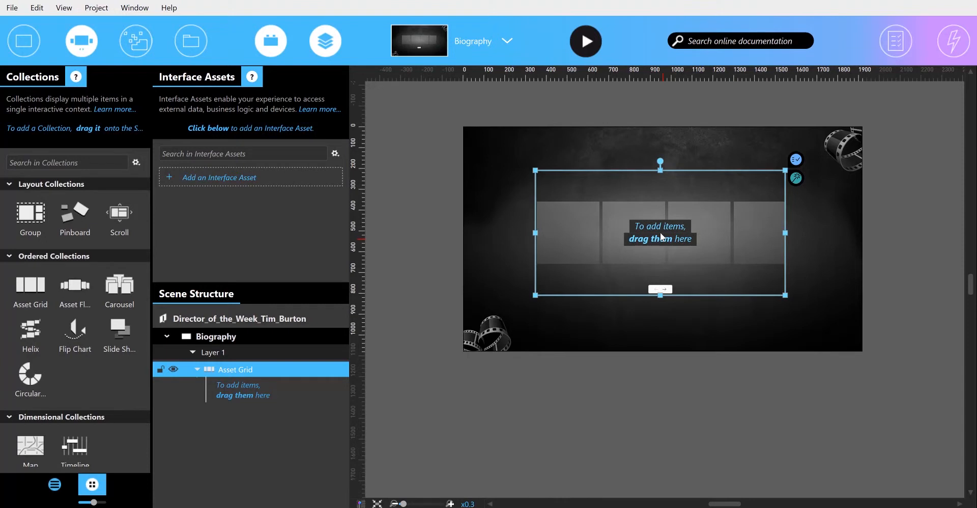
pyautogui.click(201, 45)
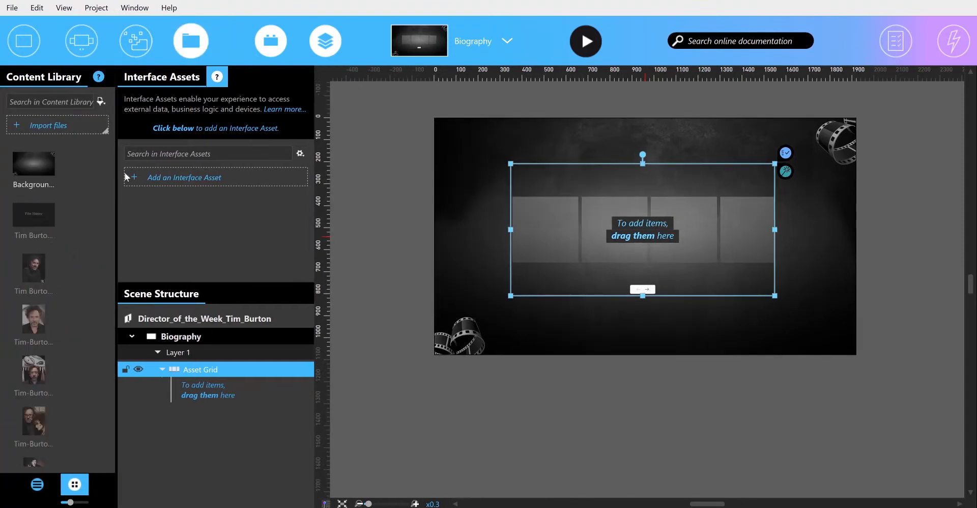
pyautogui.click(40, 282)
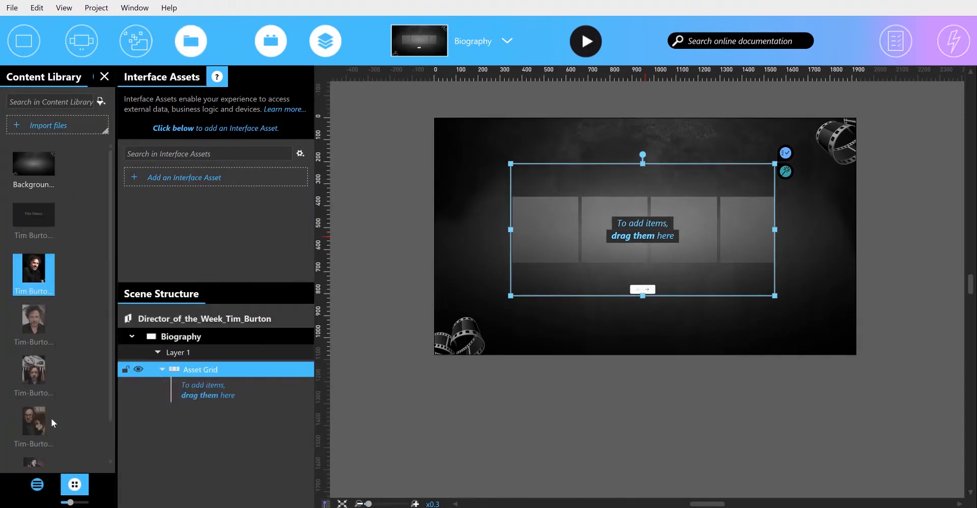
pyautogui.keyDown('shift'); pyautogui.click(35, 437); pyautogui.keyUp('shift')
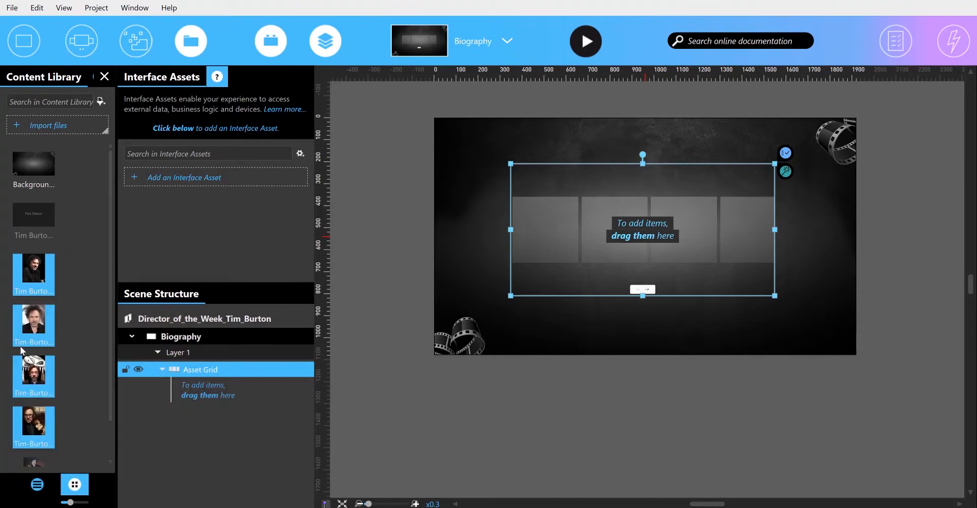
pyautogui.moveTo(20, 346); pyautogui.dragTo(584, 239)
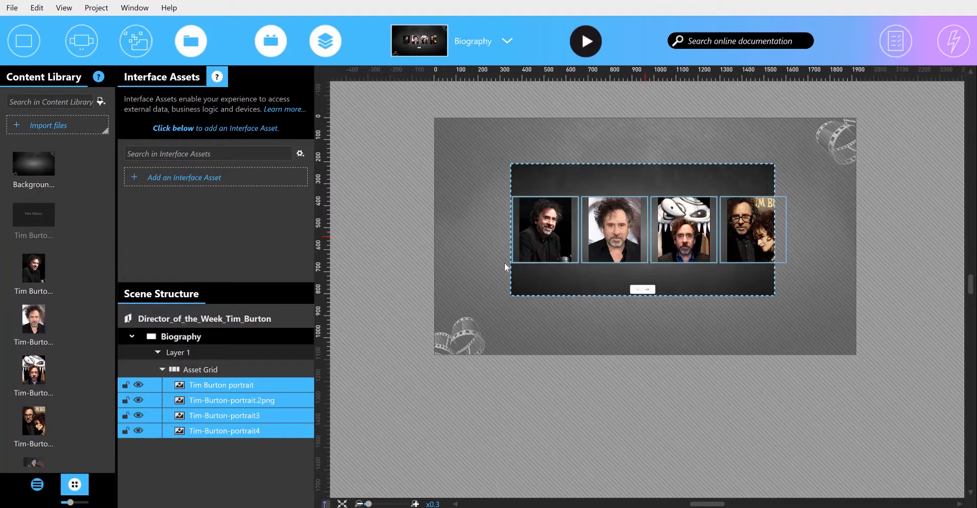
# - Convert the Asset Grid holding the portraits into a Slide Show collection
pyautogui.click(214, 368)
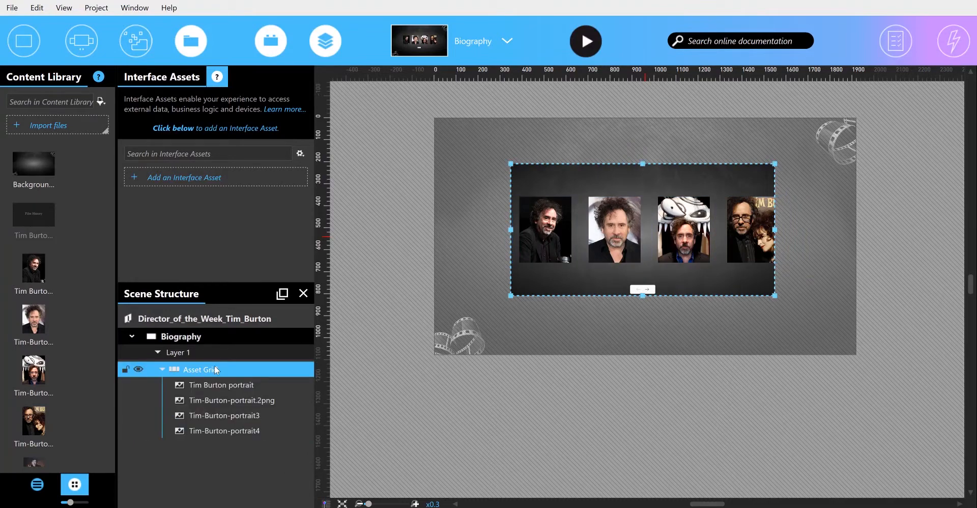
pyautogui.click(896, 41)
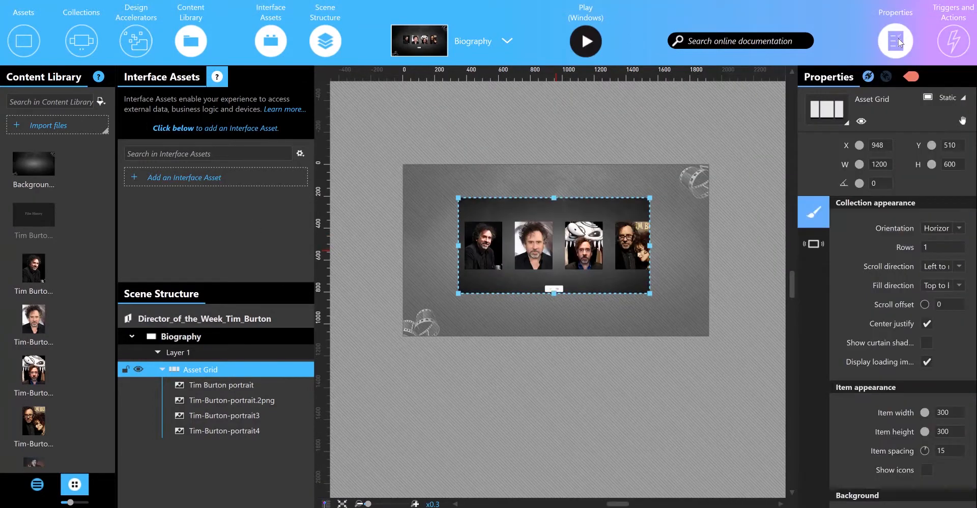
pyautogui.click(830, 123)
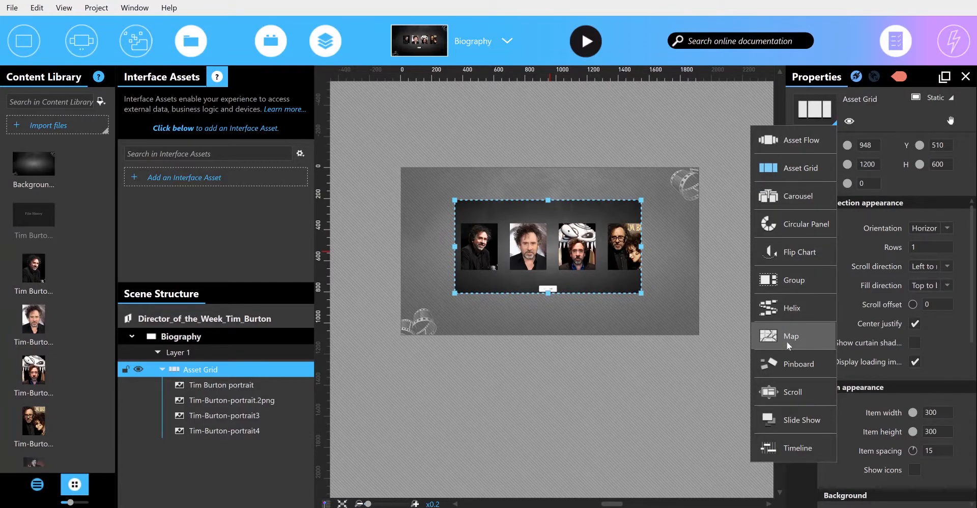
pyautogui.click(788, 421)
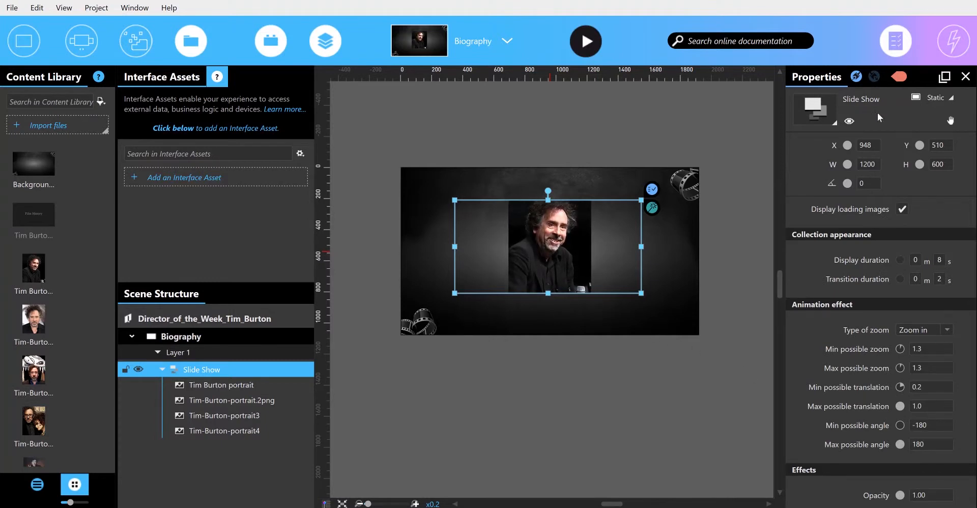
# - Resize the Slide Show to a width of 245 and a height of 330
pyautogui.doubleClick(871, 166)
pyautogui.write('24')
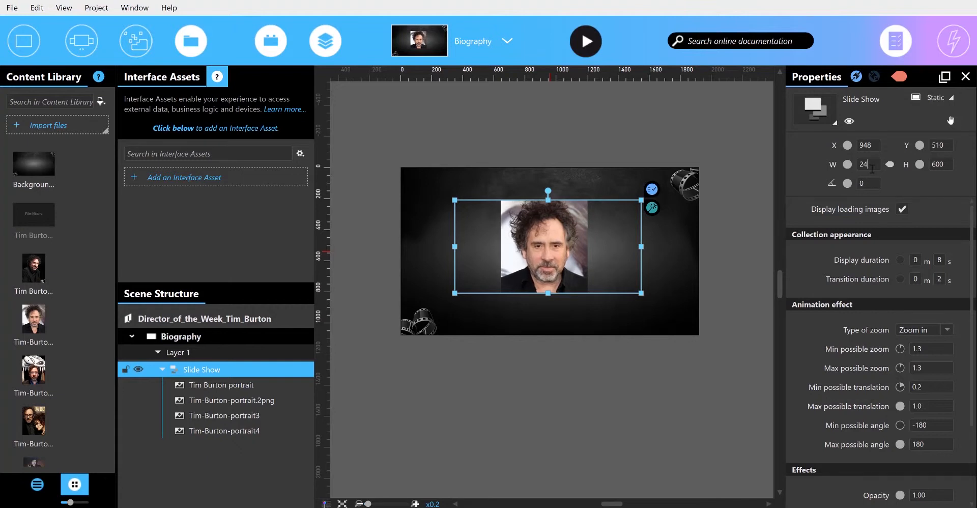
pyautogui.write('5')
pyautogui.doubleClick(938, 164)
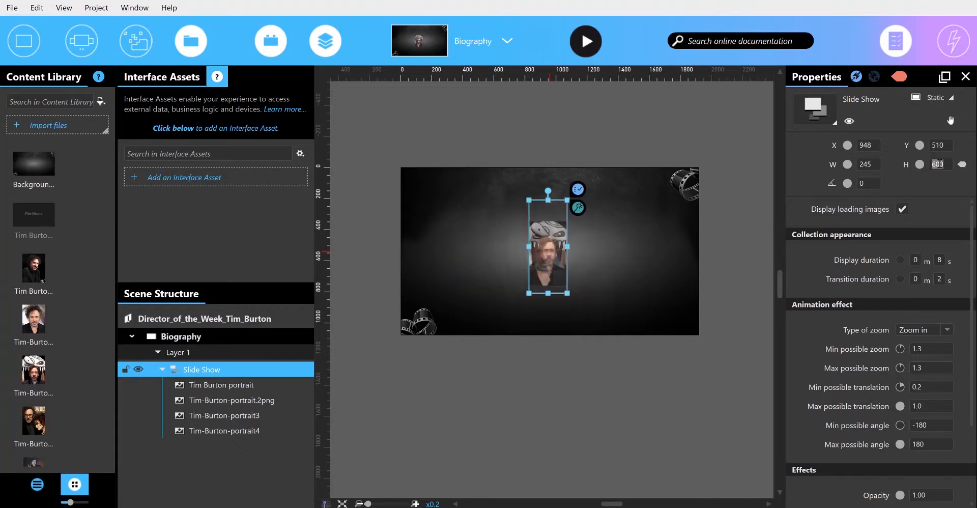
pyautogui.write('3')
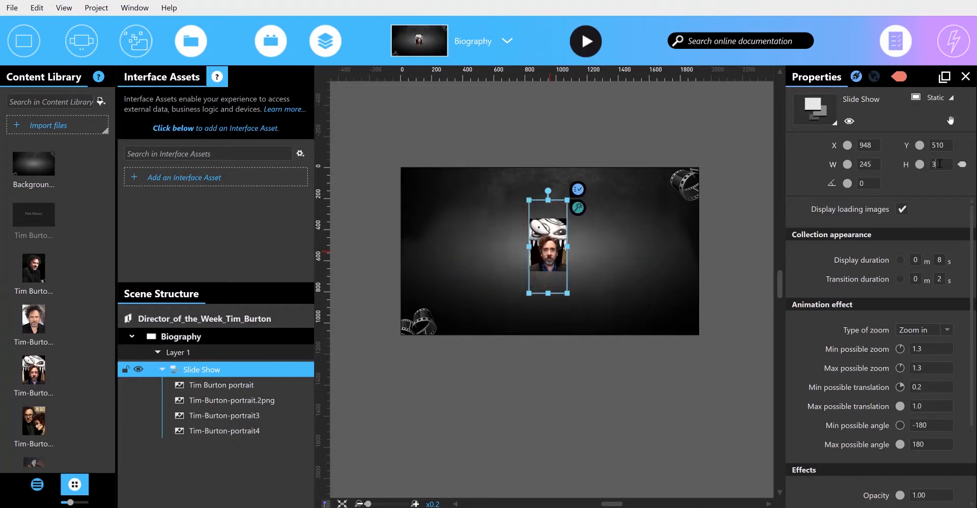
pyautogui.write('30')
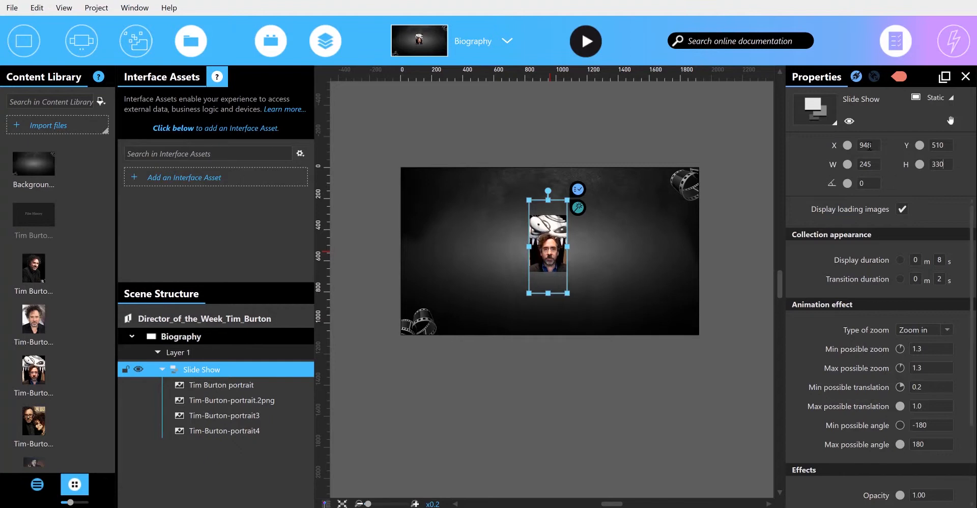
# - Position the Slide Show at X 350 and Y 400
pyautogui.doubleClick(868, 146)
pyautogui.write('350')
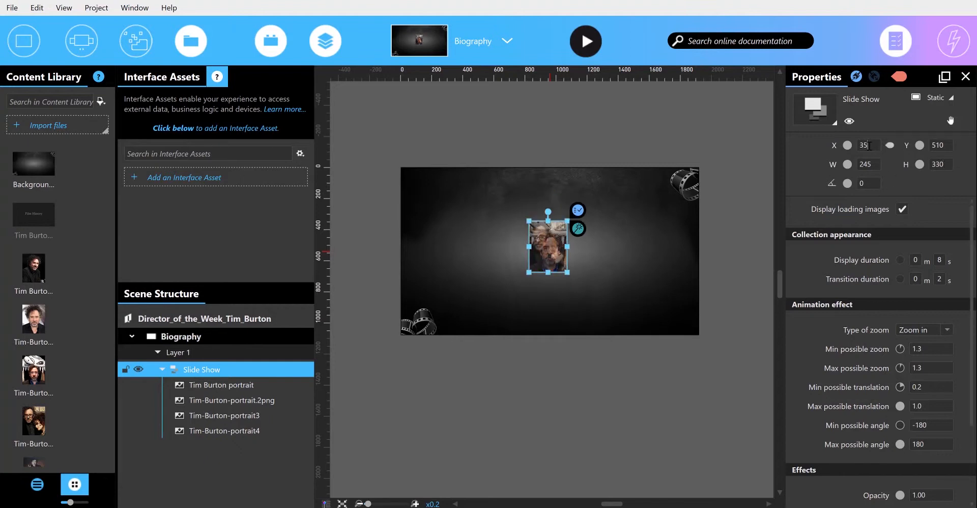
pyautogui.click(939, 143)
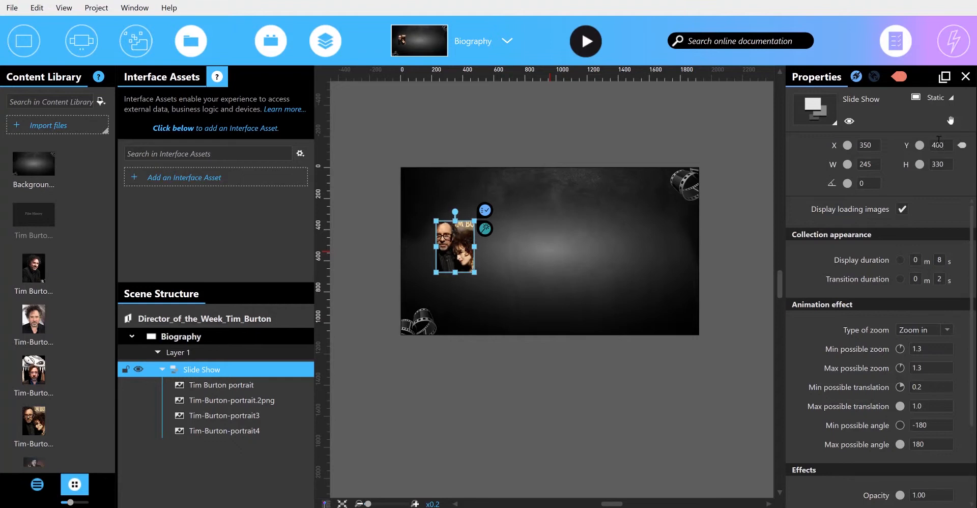
pyautogui.press('Tab')
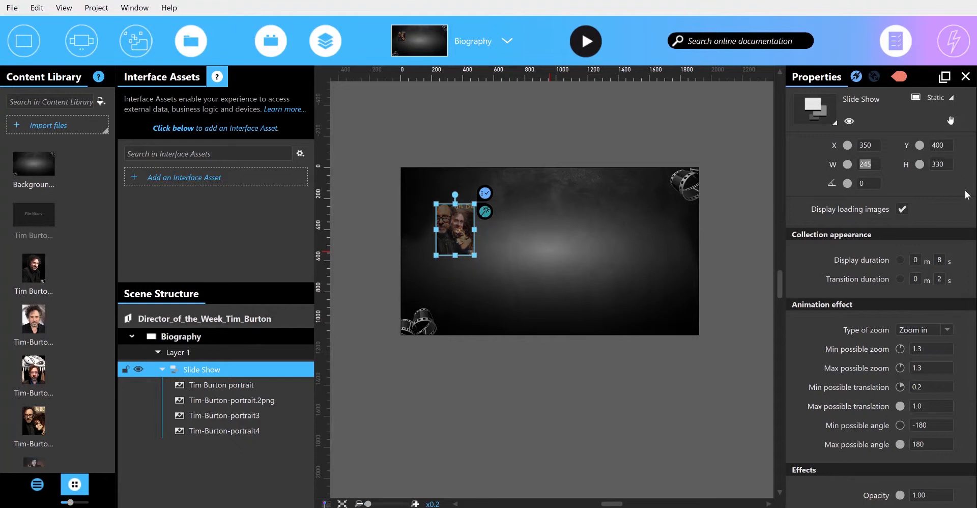
pyautogui.click(965, 194)
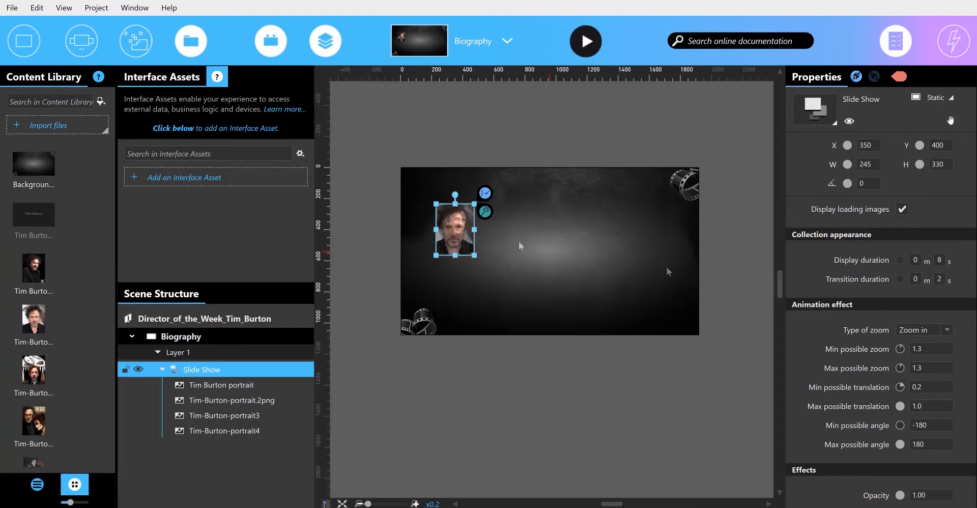
pyautogui.click(517, 241)
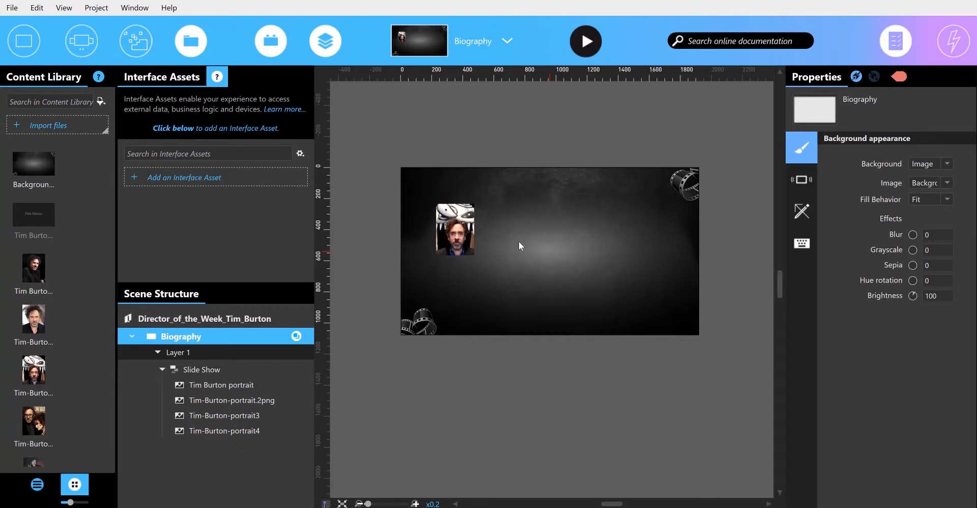
# - Insert a Simple Text asset into the scene and place it above the Slide Show's level at about X 959, Y 160
pyautogui.click(19, 39)
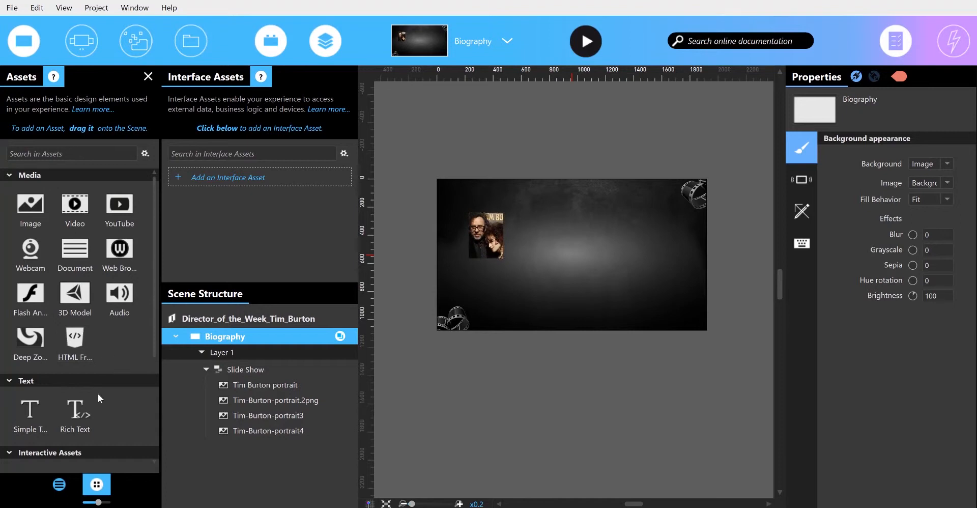
pyautogui.moveTo(17, 420); pyautogui.dragTo(581, 216)
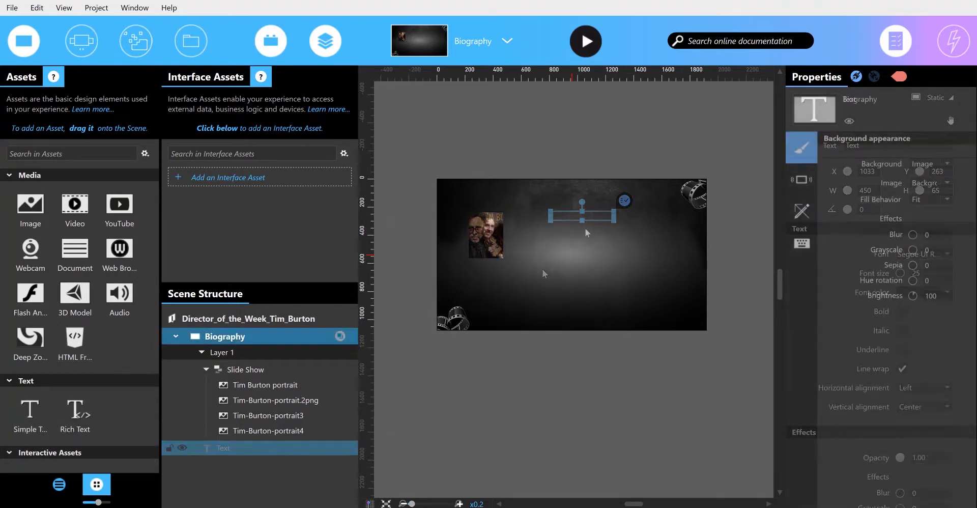
pyautogui.rightClick(585, 228)
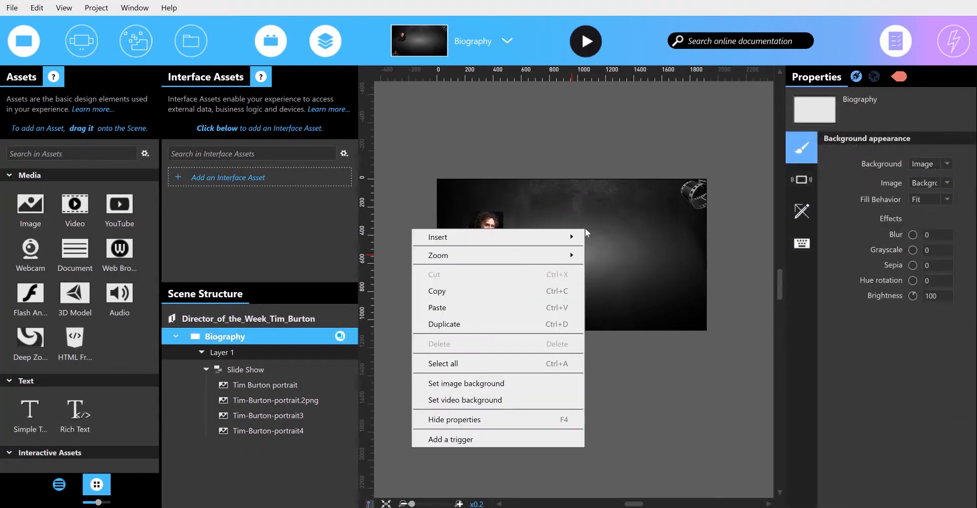
pyautogui.moveTo(513, 233)
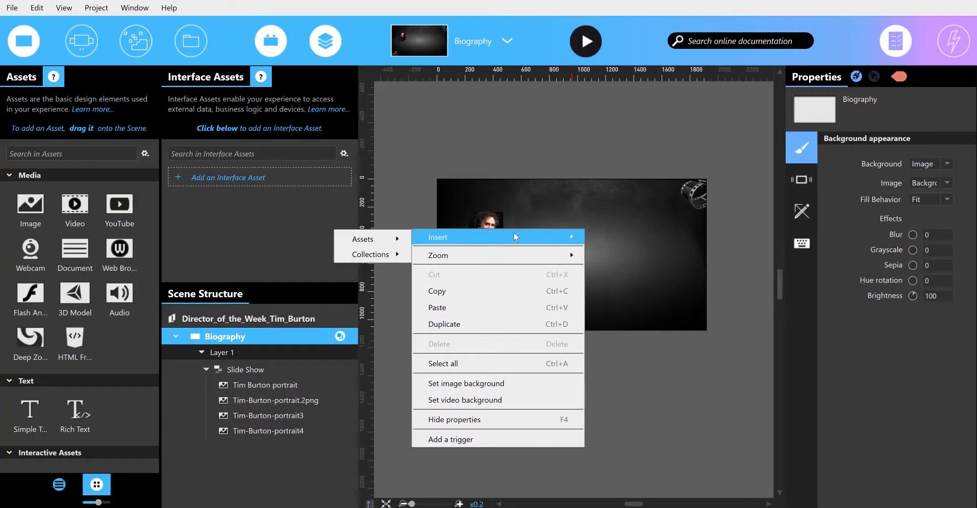
pyautogui.moveTo(393, 238)
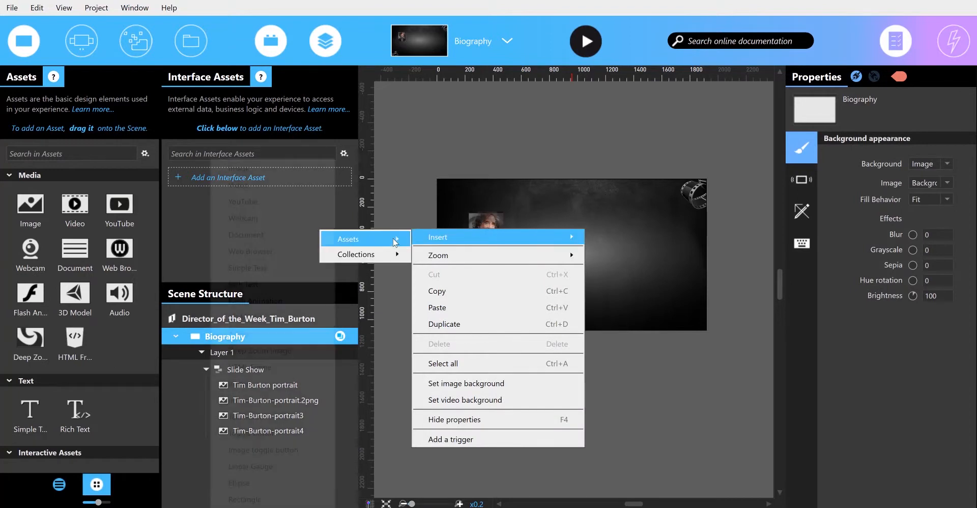
pyautogui.click(271, 273)
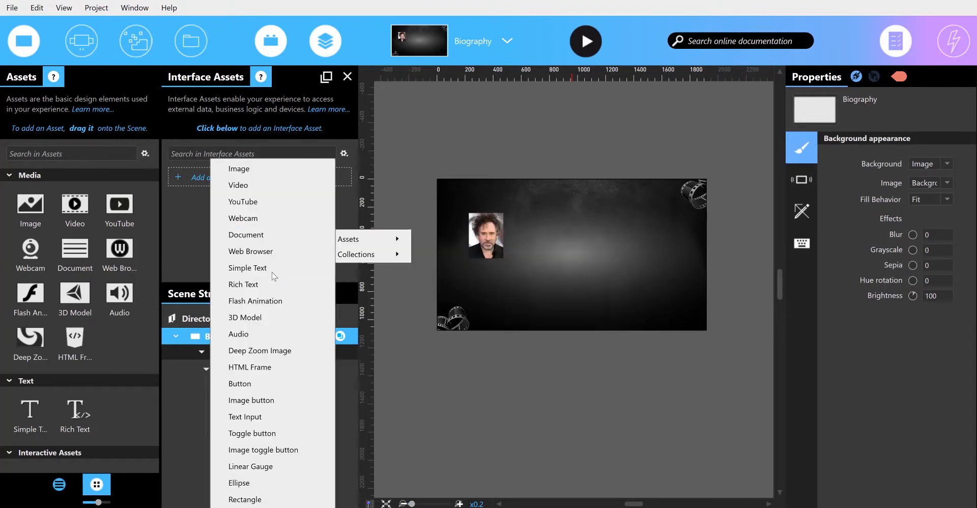
pyautogui.moveTo(588, 251); pyautogui.dragTo(546, 199)
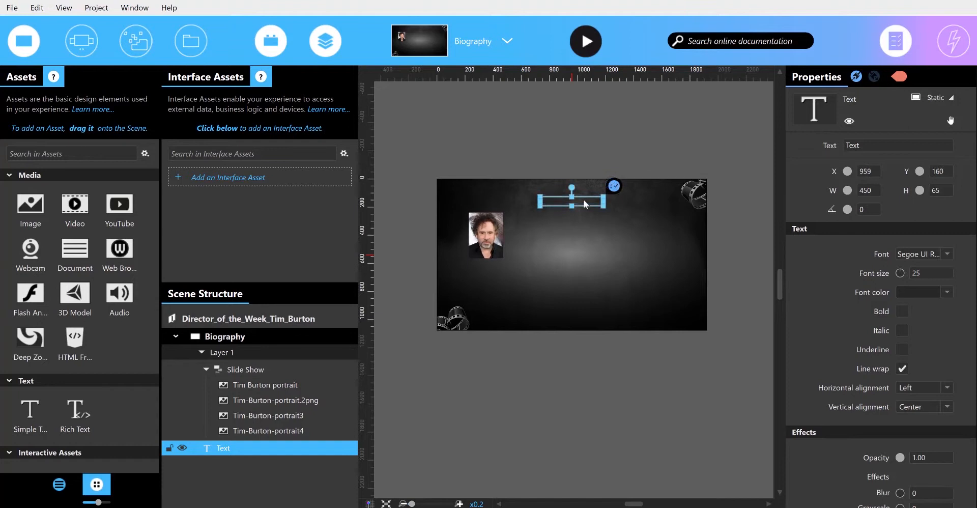
# - Change the text asset's content to "Biography" and format it in white (#FFFFFFFF) at font size 40
pyautogui.doubleClick(584, 200)
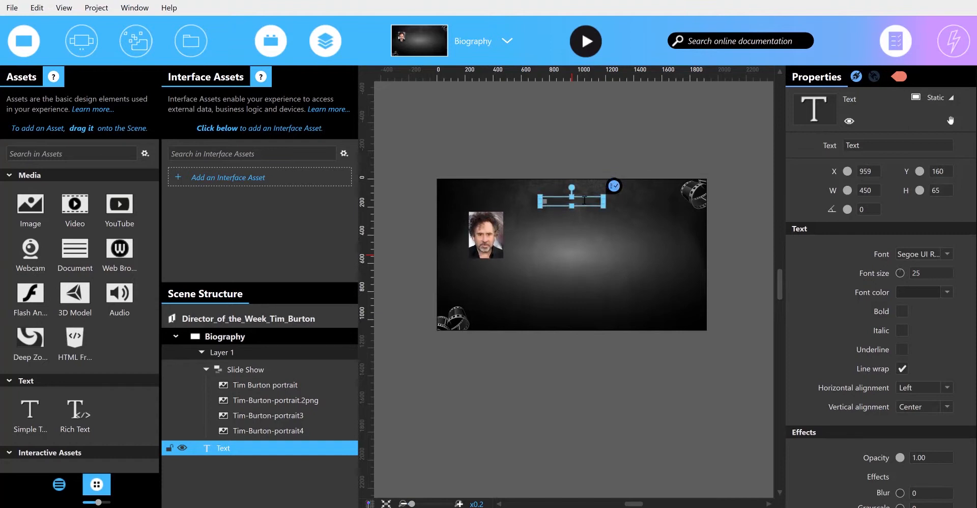
pyautogui.write('Biography')
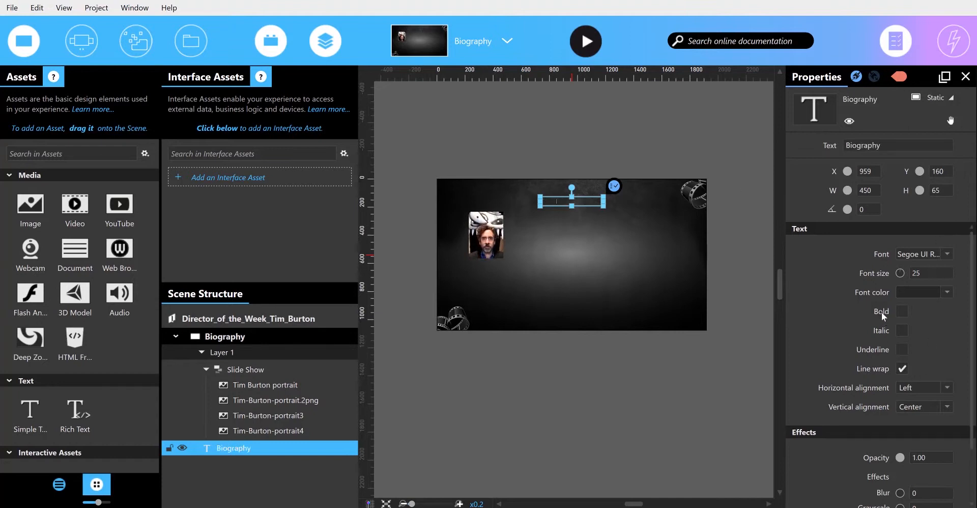
pyautogui.click(947, 291)
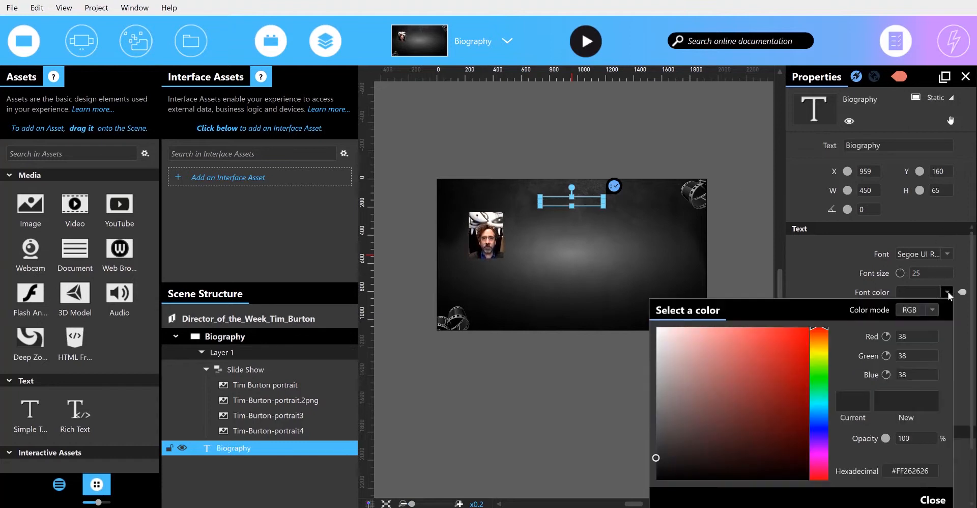
pyautogui.moveTo(692, 346); pyautogui.dragTo(641, 321)
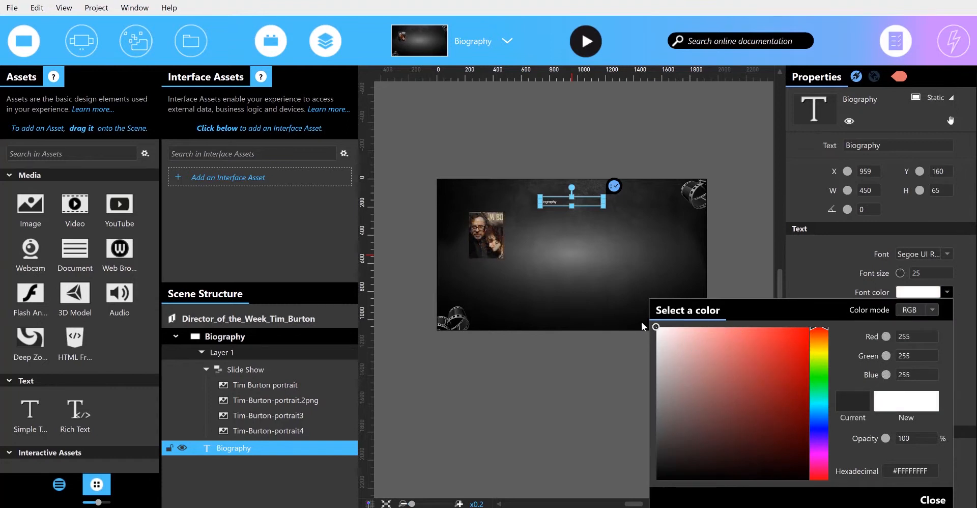
pyautogui.click(910, 273)
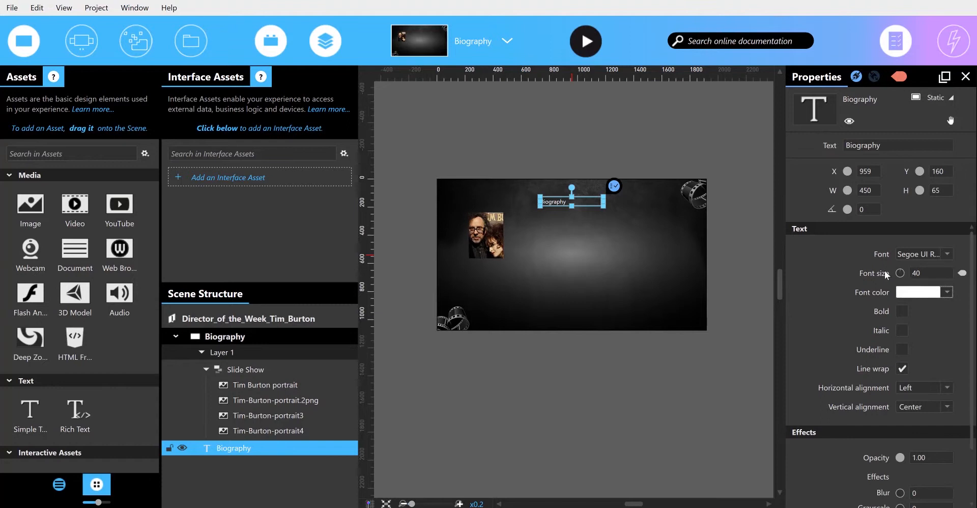
pyautogui.click(549, 252)
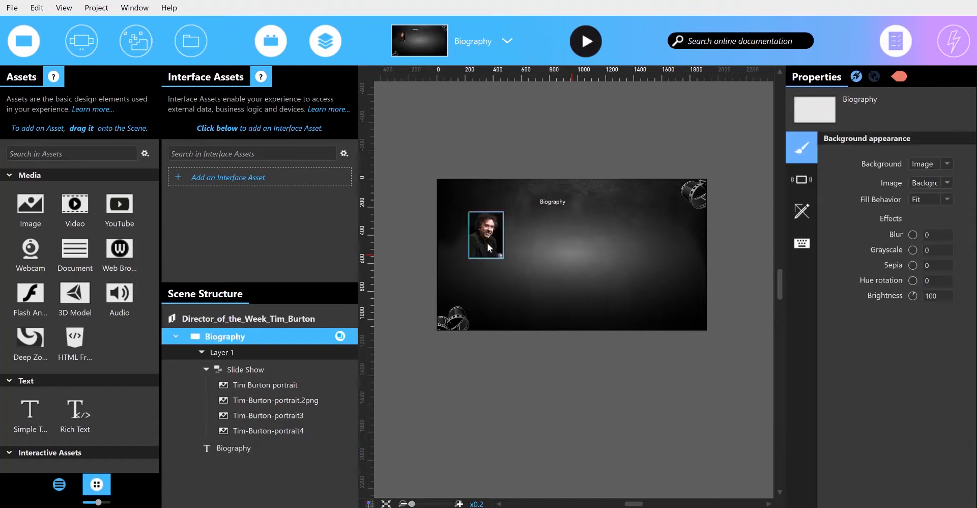
# - Align the left edges of the Slide Show and the Biography text
pyautogui.click(486, 243)
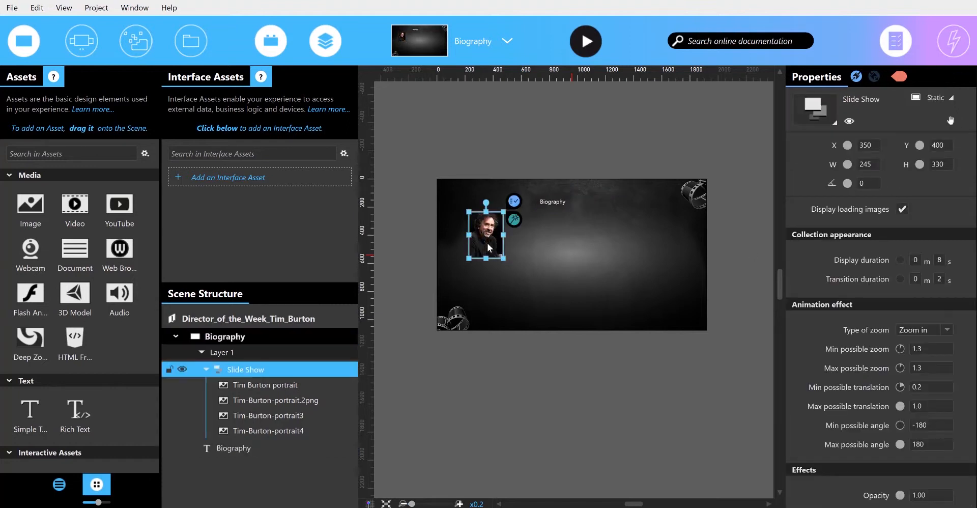
pyautogui.keyDown('ctrl'); pyautogui.click(551, 203); pyautogui.keyUp('ctrl')
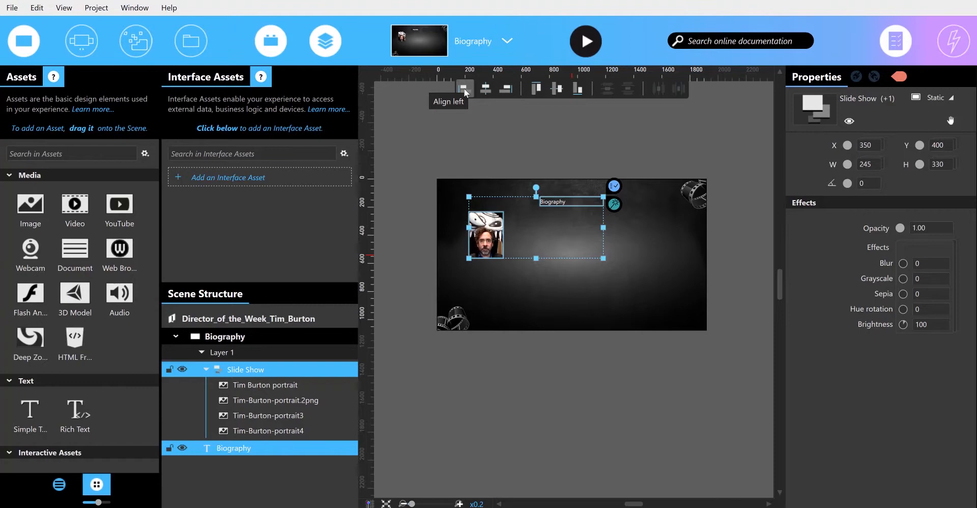
pyautogui.click(463, 89)
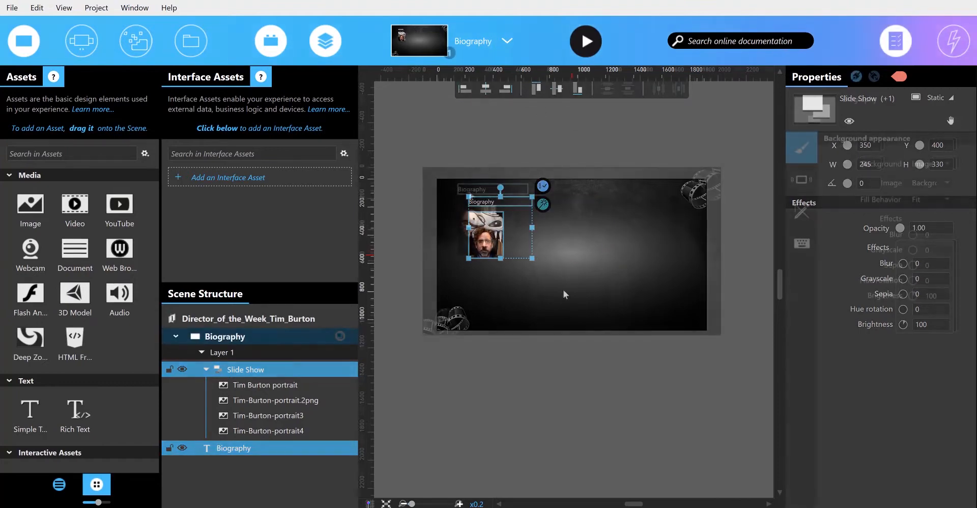
# - Move the Biography heading above the Slide Show to about X 452, Y 139, keeping their left edges aligned
pyautogui.click(563, 288)
pyautogui.click(483, 191)
pyautogui.moveTo(483, 193)
pyautogui.mouseDown()
pyautogui.moveTo(496, 186)
pyautogui.moveTo(504, 197)
pyautogui.moveTo(469, 192)
pyautogui.mouseUp()
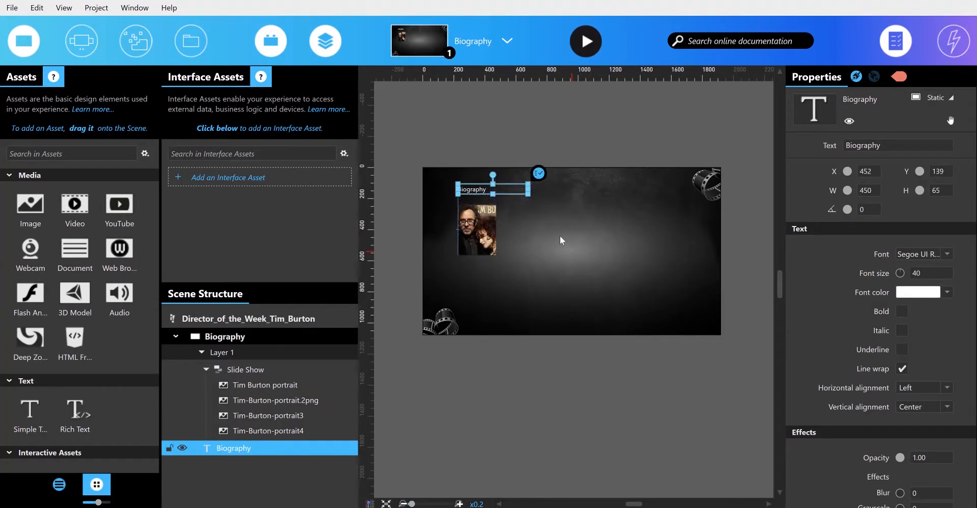
pyautogui.click(560, 236)
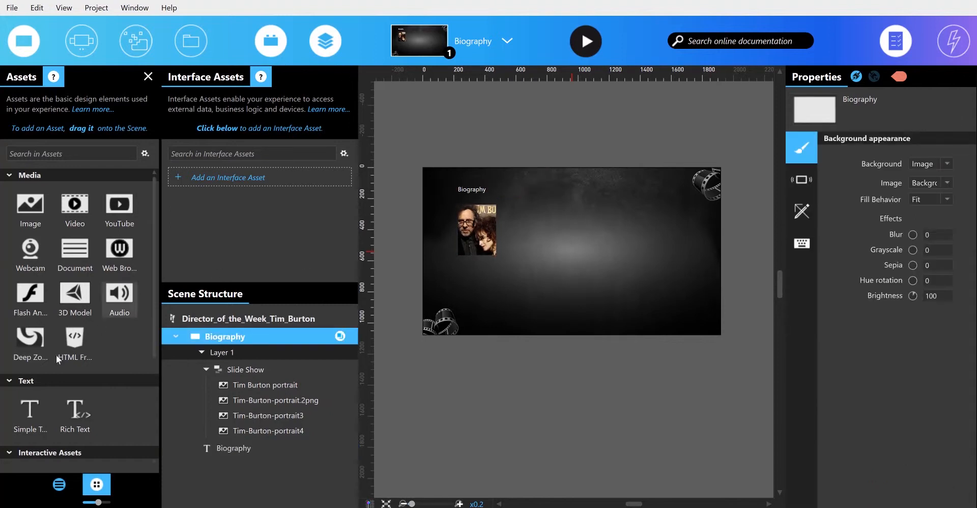
# - Insert a Simple Text asset beside the Slide Show with the content "One person's craziness is another's reality." in quotation marks
pyautogui.moveTo(29, 410); pyautogui.dragTo(551, 221)
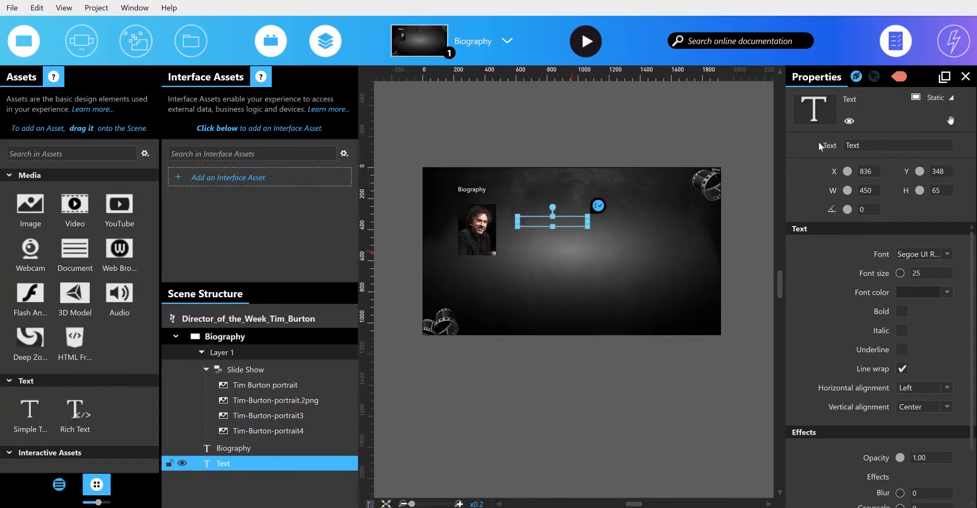
pyautogui.moveTo(863, 146); pyautogui.dragTo(797, 139)
pyautogui.write('"One person\'s craziness is another\'s reality."')
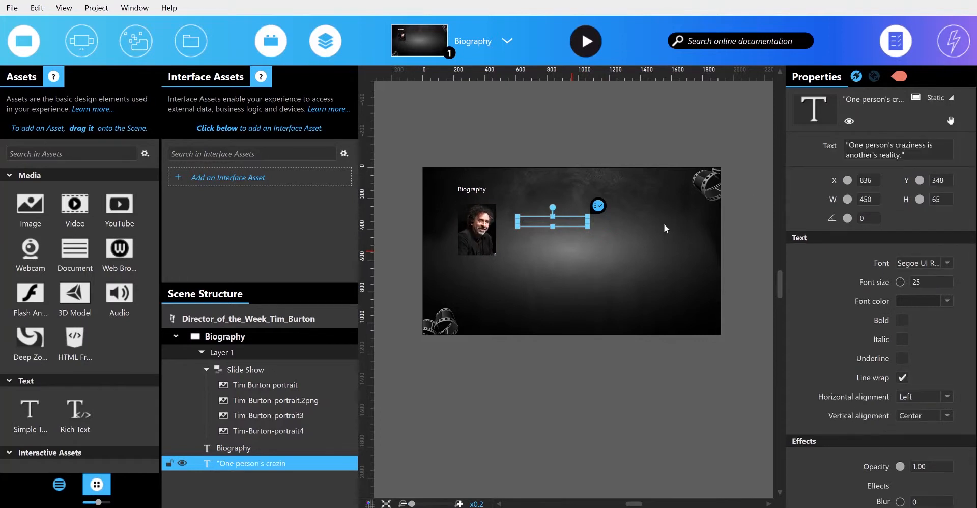
# - Format the quote text in white (#FFFFFFFF) with the Baskerville Old Face font
pyautogui.click(946, 301)
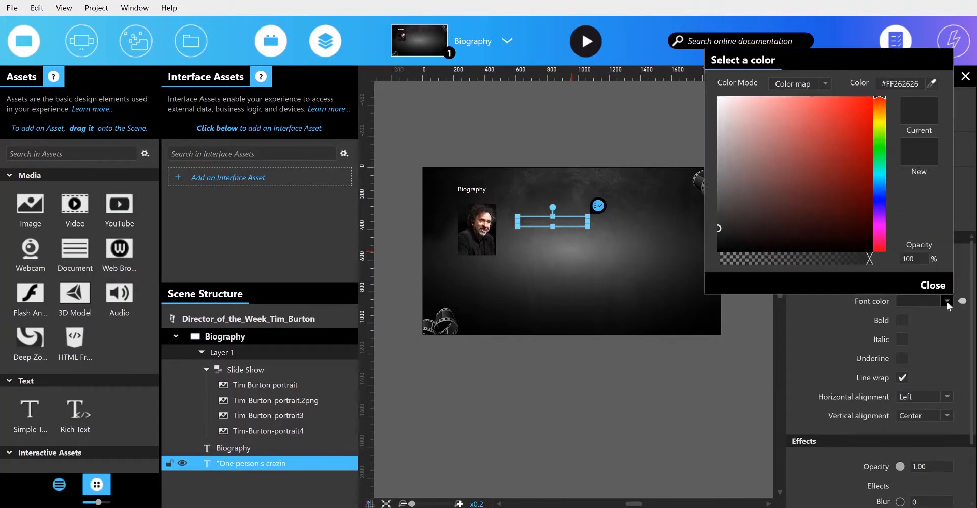
pyautogui.moveTo(814, 194); pyautogui.dragTo(691, 59)
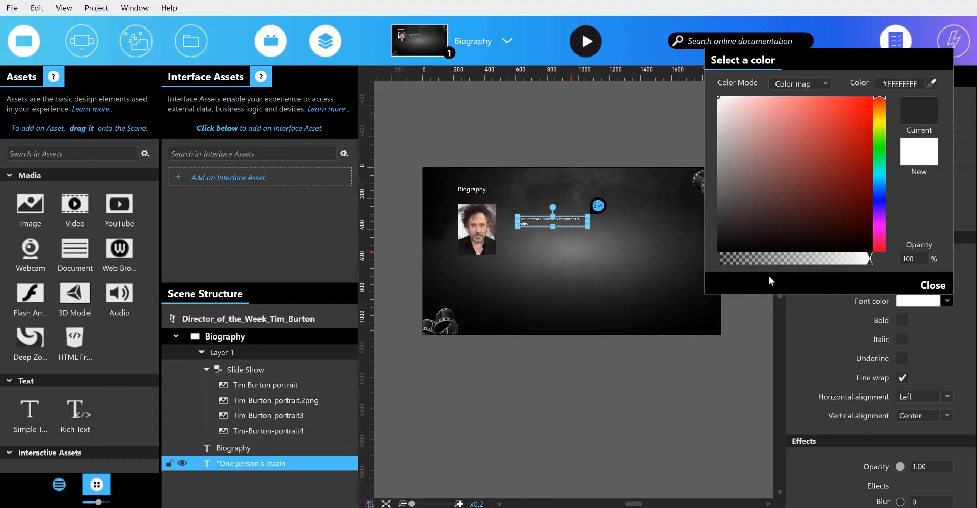
pyautogui.click(931, 285)
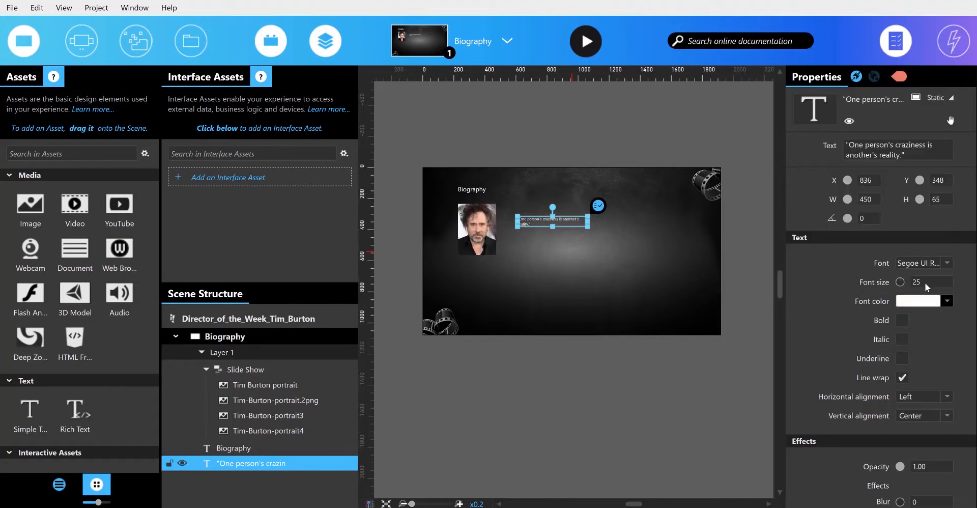
pyautogui.click(947, 262)
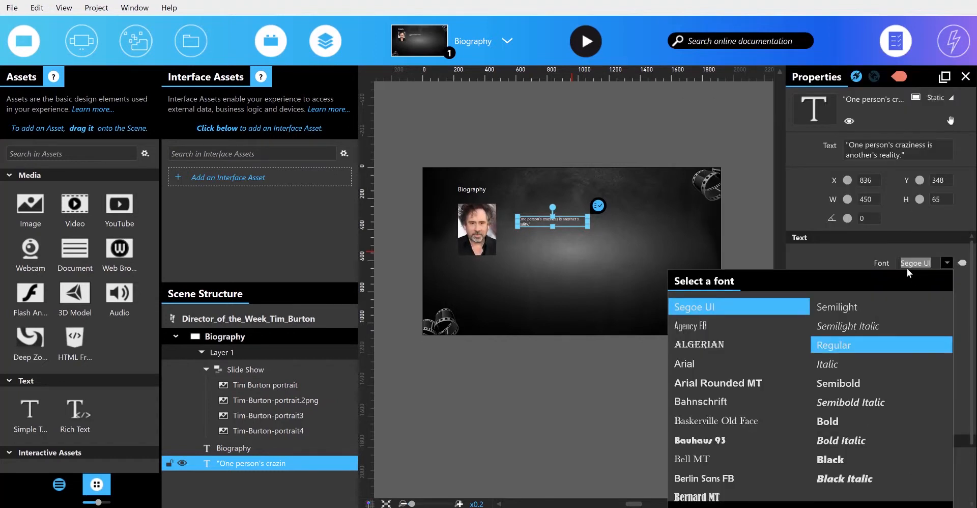
pyautogui.write('bas')
pyautogui.click(743, 304)
# - Set the quote text's width to 330 and height to 170, and move it right beside the Slide Show's upper part
pyautogui.click(868, 200)
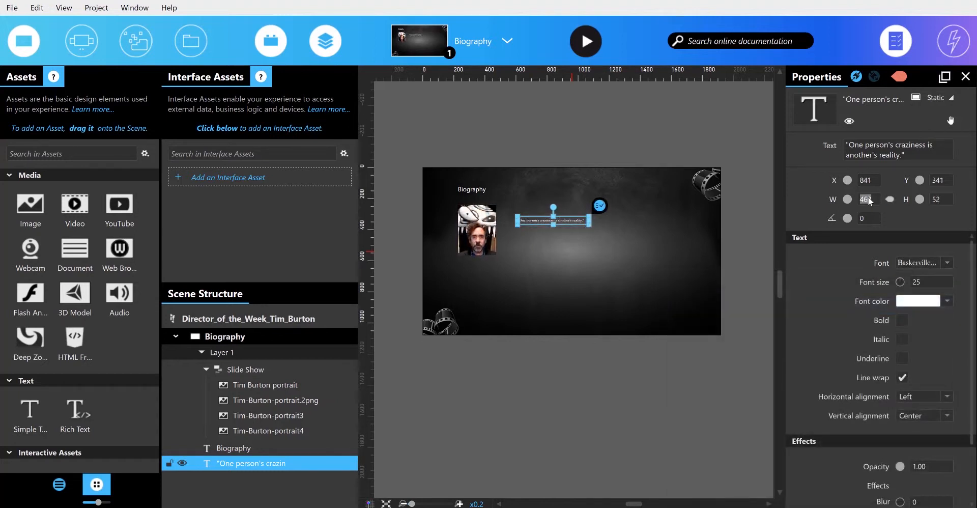
pyautogui.write('330')
pyautogui.press('Tab')
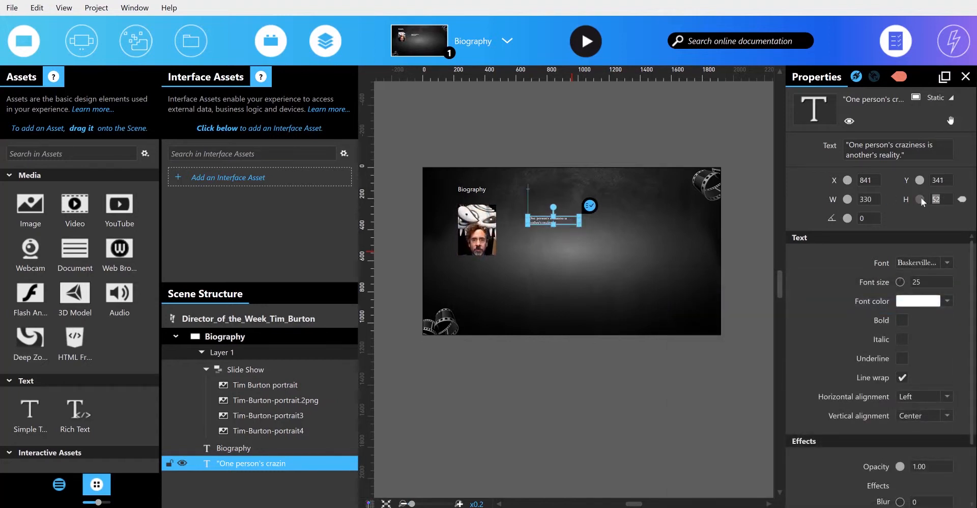
pyautogui.write('170')
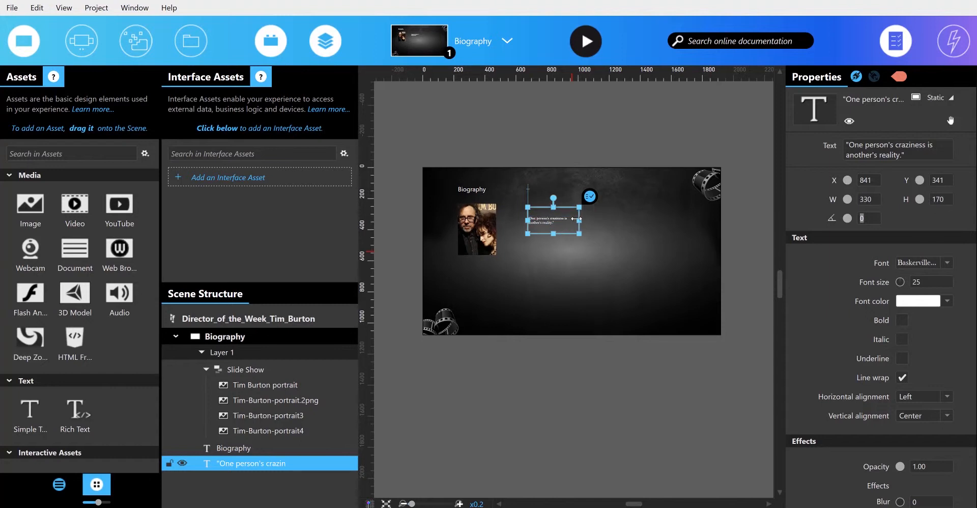
pyautogui.click(590, 220)
pyautogui.click(563, 221)
pyautogui.moveTo(579, 220); pyautogui.dragTo(532, 215)
pyautogui.moveTo(531, 214); pyautogui.dragTo(522, 212)
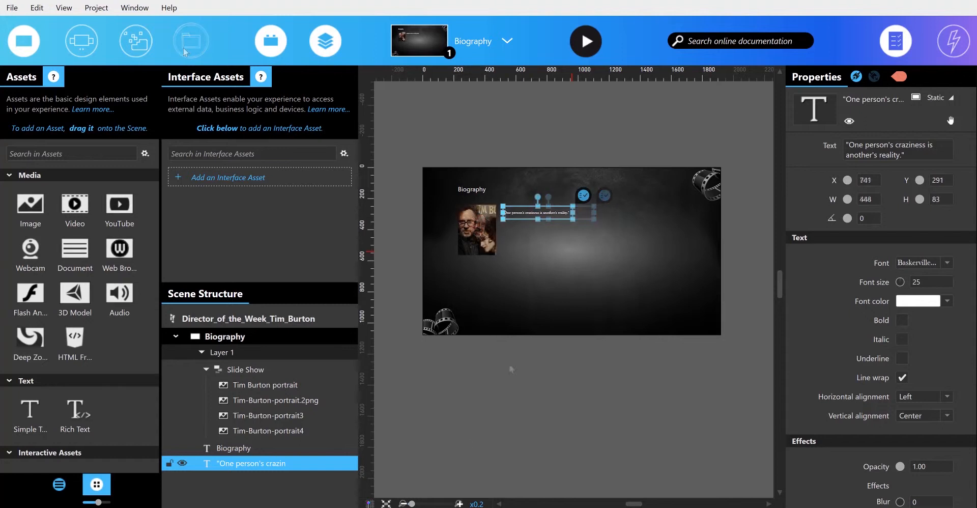
# - Add the Tim Burton Directors of Film History video from the Content Library below the Slide Show, at about X 548, Y 830
pyautogui.click(191, 41)
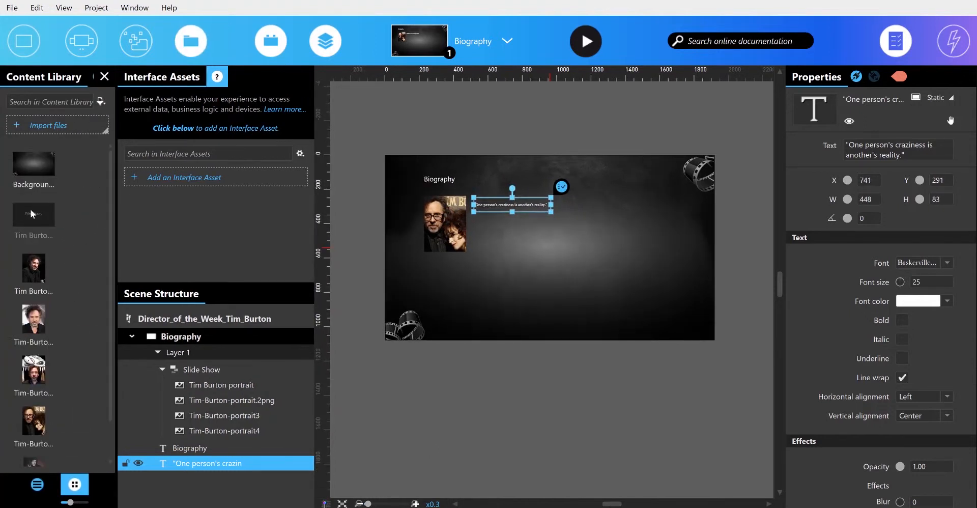
pyautogui.moveTo(27, 220); pyautogui.dragTo(405, 275)
pyautogui.moveTo(405, 274); pyautogui.dragTo(408, 273)
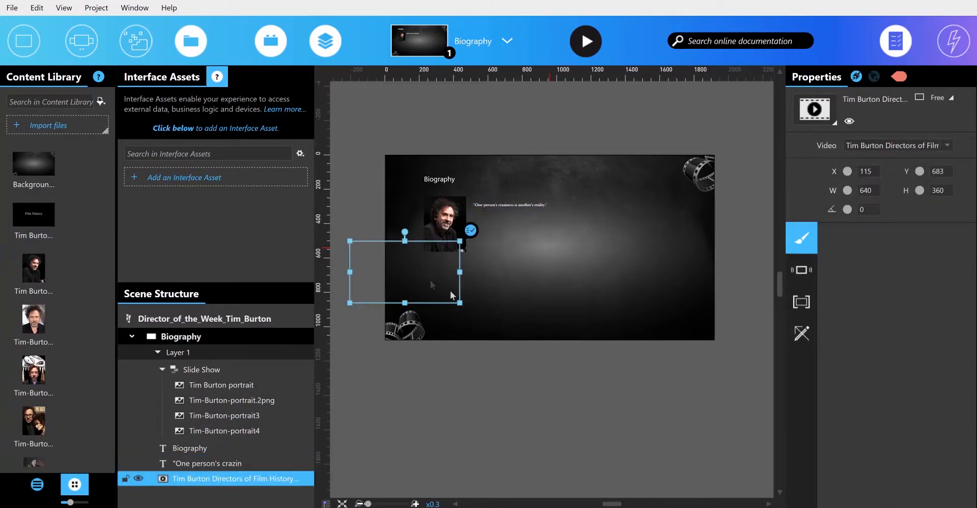
pyautogui.moveTo(366, 263); pyautogui.dragTo(440, 289)
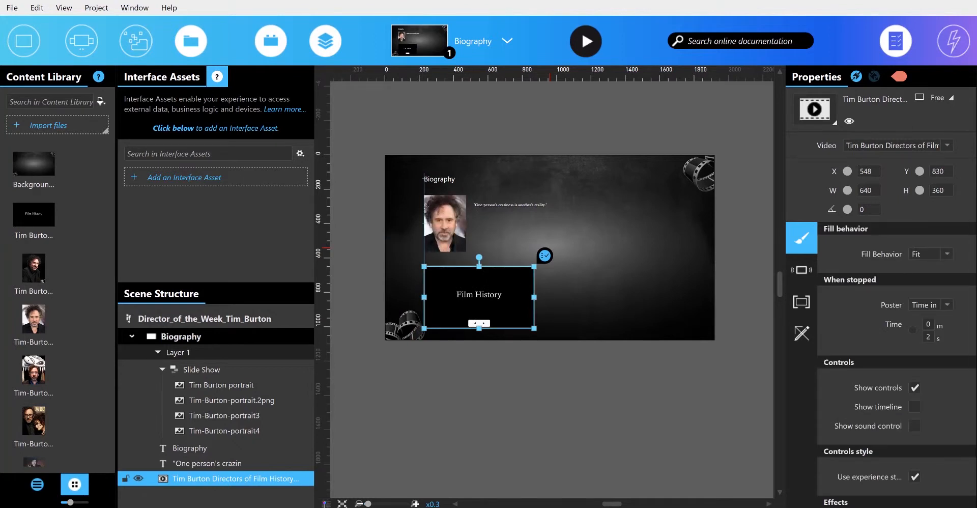
# - Resize the video to 520 wide and 290 high, and align it under the Slide Show at about X 488, Y 761
pyautogui.moveTo(875, 192); pyautogui.dragTo(845, 193)
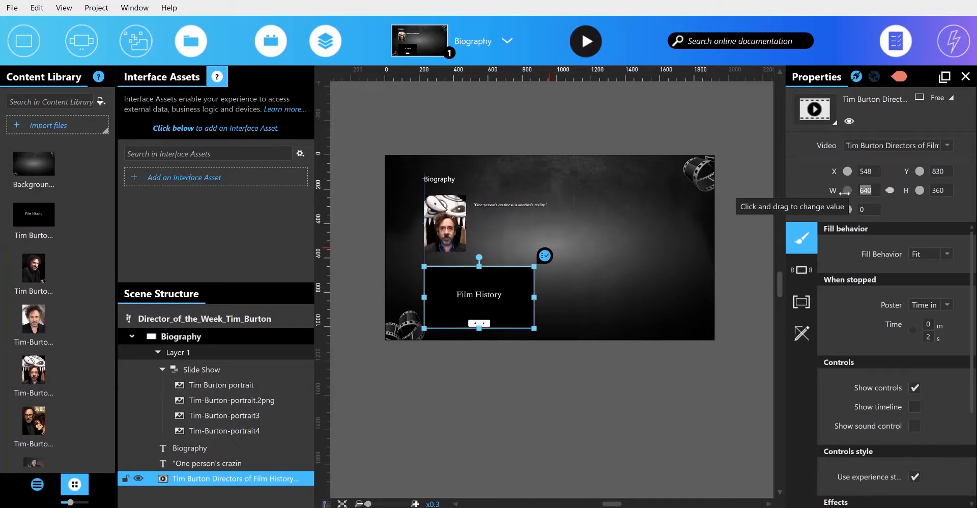
pyautogui.write('520')
pyautogui.doubleClick(940, 190)
pyautogui.write('290')
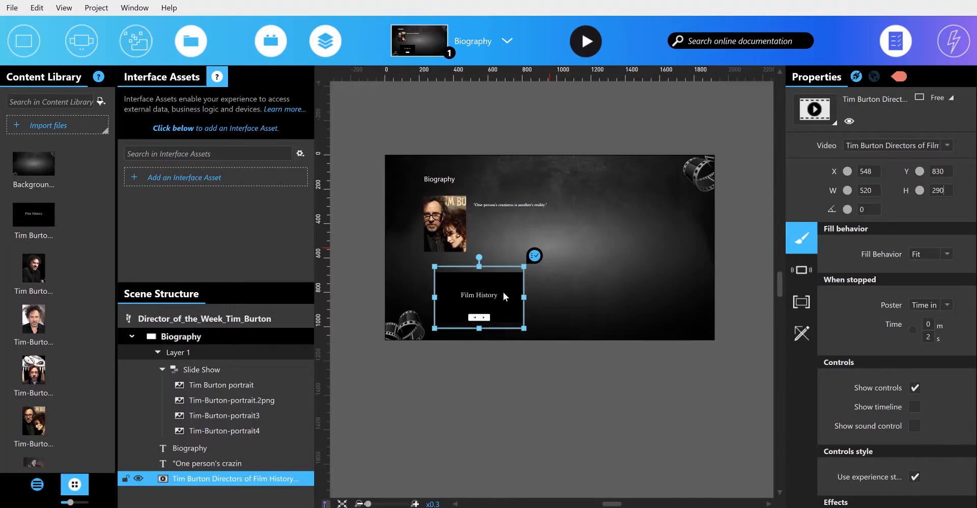
pyautogui.moveTo(503, 291)
pyautogui.mouseDown()
pyautogui.moveTo(491, 291)
pyautogui.moveTo(492, 279)
pyautogui.mouseUp()
# - Enable Autoplay and Show timeline for the video, and save the project
pyautogui.click(805, 275)
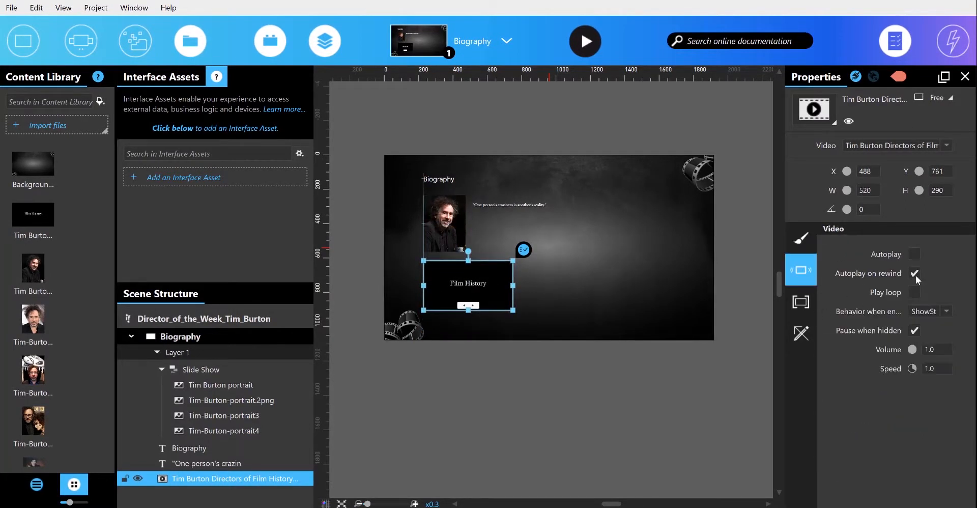
pyautogui.click(916, 253)
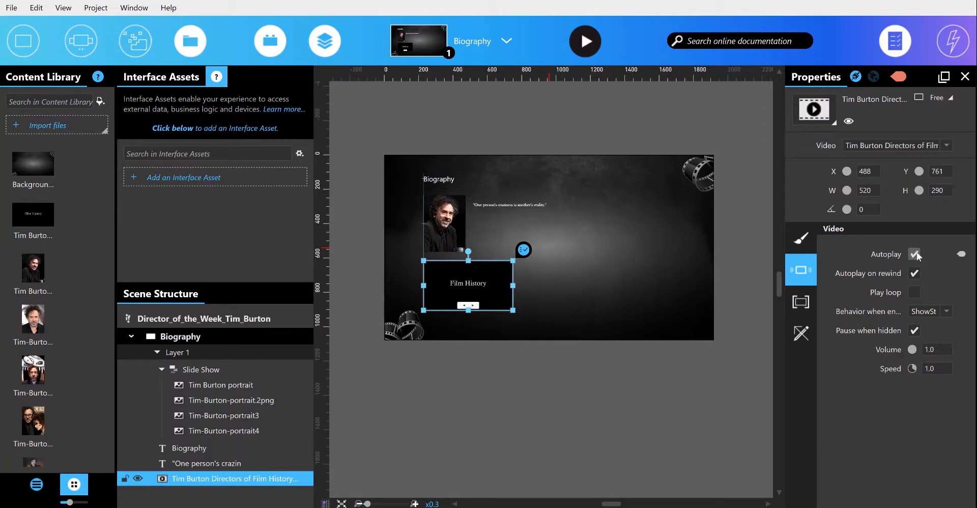
pyautogui.click(796, 236)
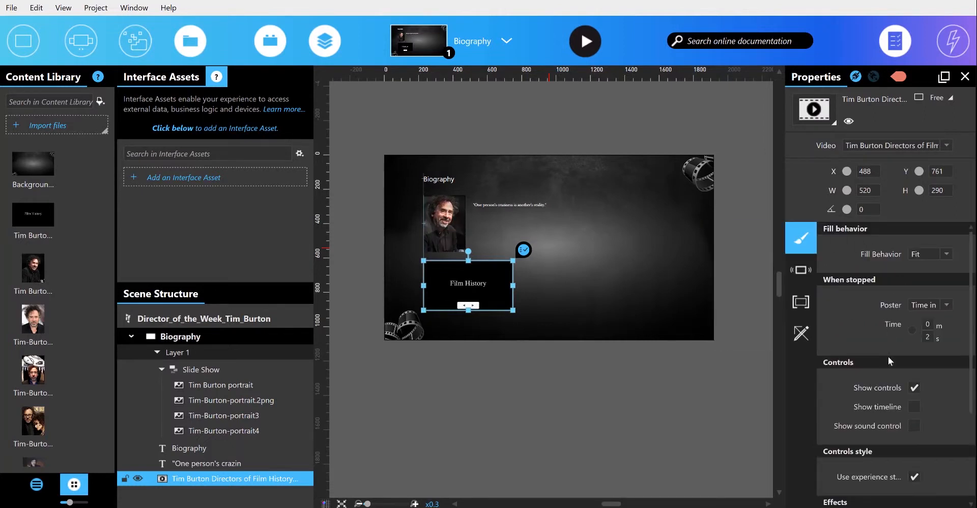
pyautogui.click(912, 405)
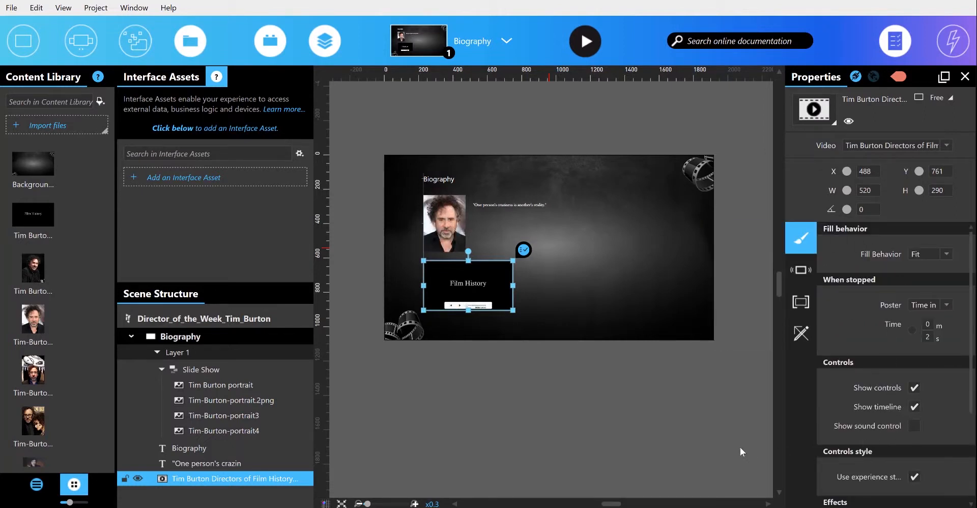
pyautogui.click(10, 8)
pyautogui.click(28, 81)
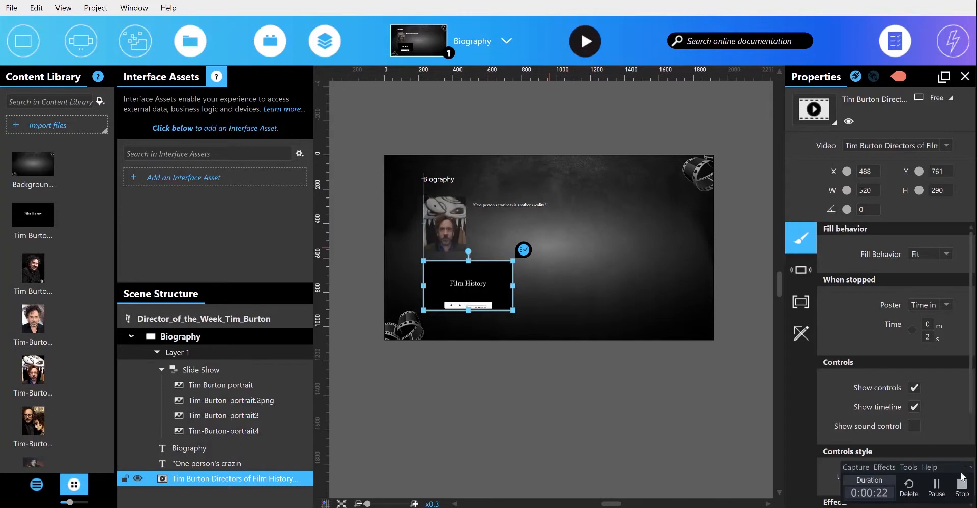
# - Add the Timothy Burton Bio document to the scene's right half, sized 845 by 600 and placed at about X 1335, Y 616
pyautogui.scroll(-1, 33, 433)
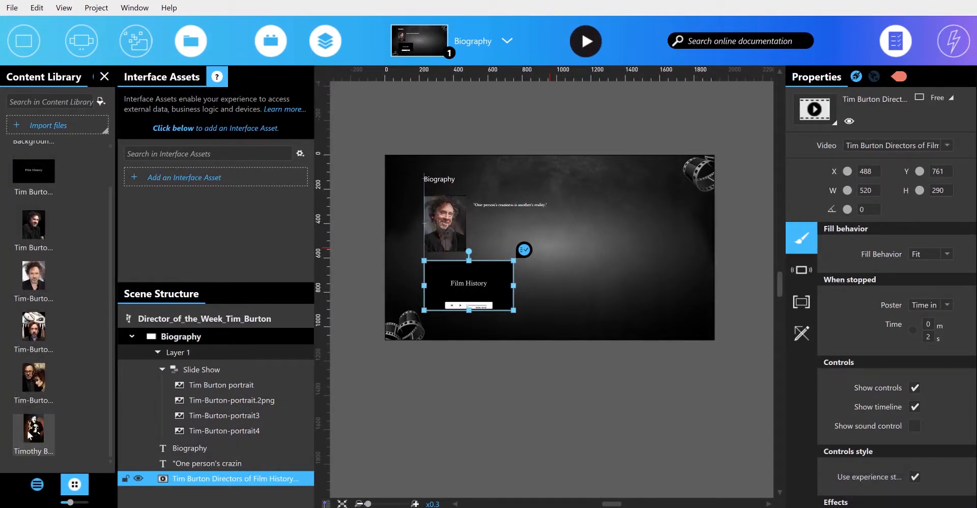
pyautogui.moveTo(26, 429); pyautogui.dragTo(593, 236)
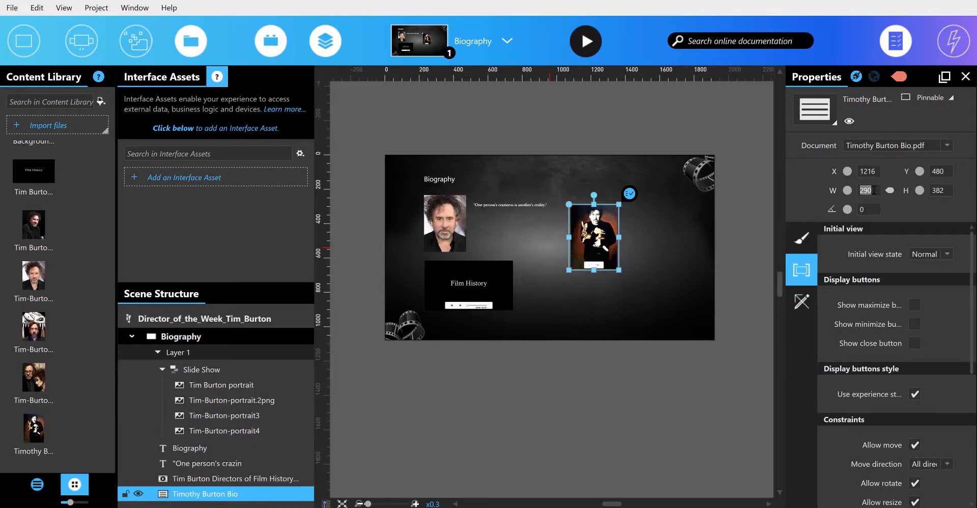
pyautogui.write('845')
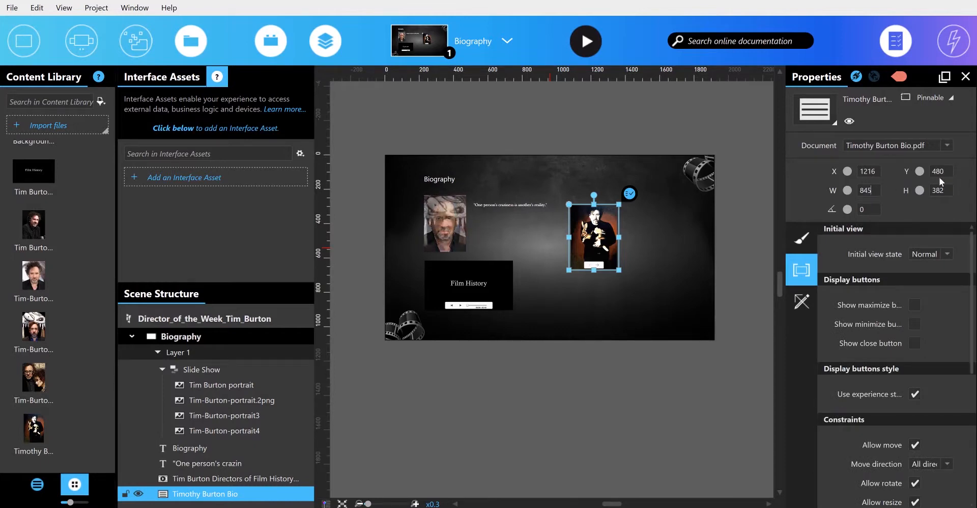
pyautogui.click(946, 191)
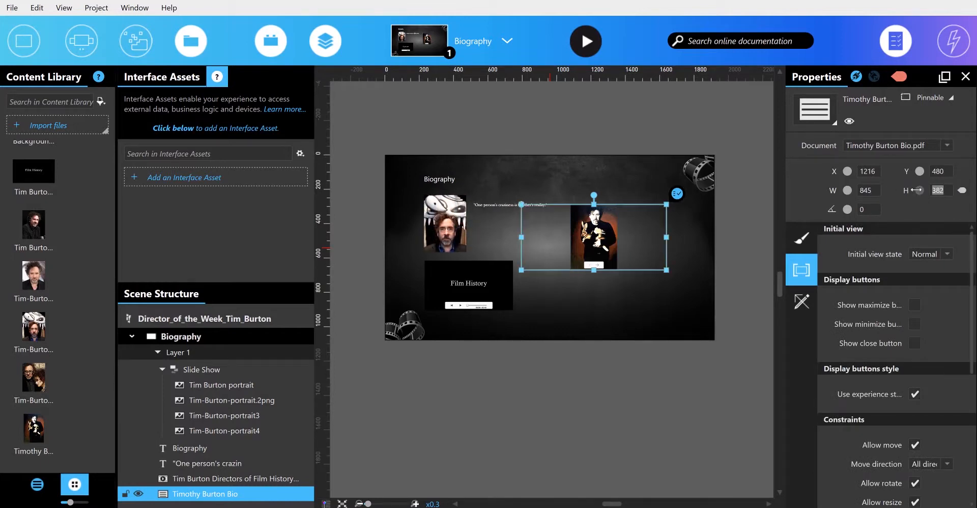
pyautogui.write('600')
pyautogui.moveTo(594, 249); pyautogui.dragTo(616, 273)
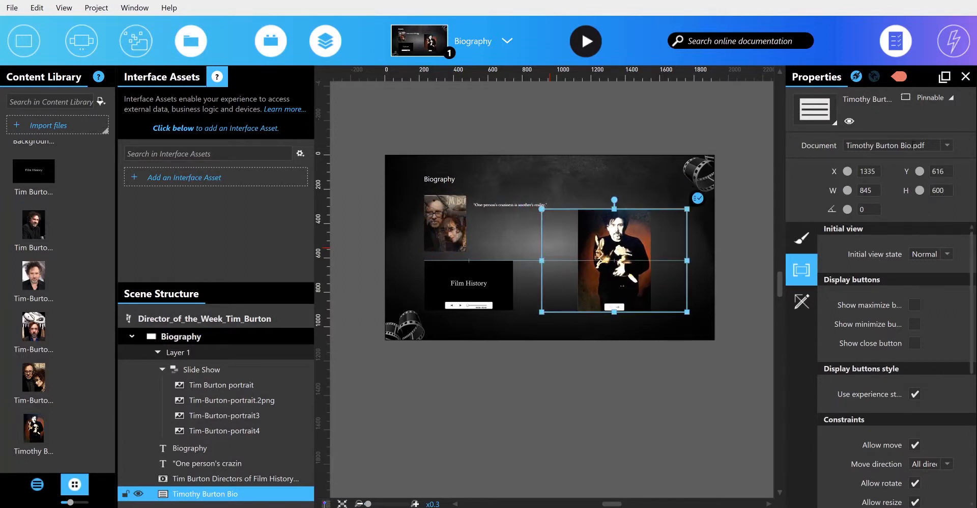
# - Switch the Timothy Burton Bio document to the Book display and set its behavior to Free
pyautogui.click(820, 122)
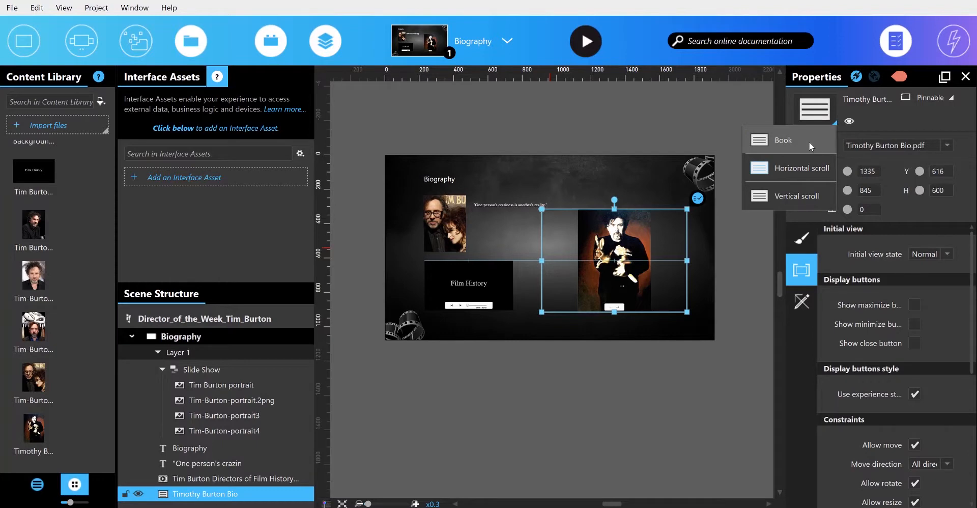
pyautogui.click(808, 141)
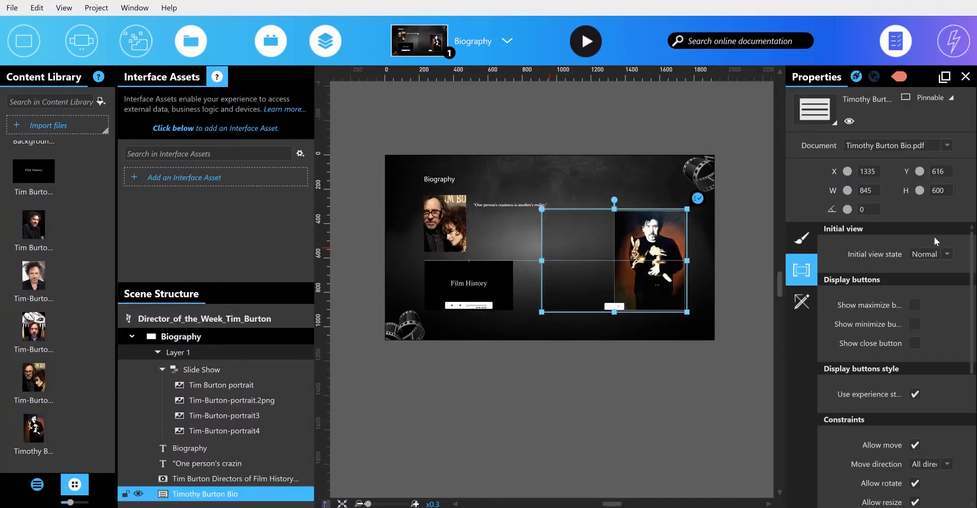
pyautogui.click(947, 96)
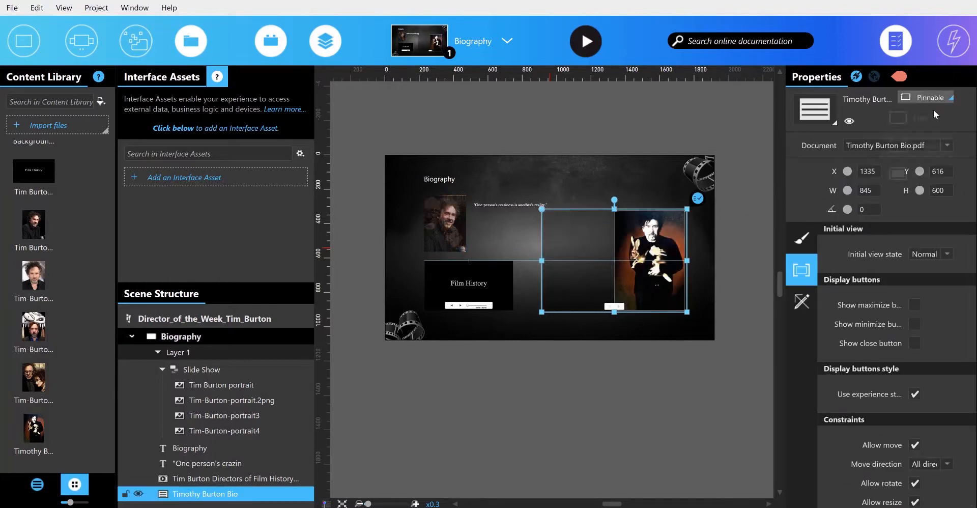
pyautogui.click(927, 118)
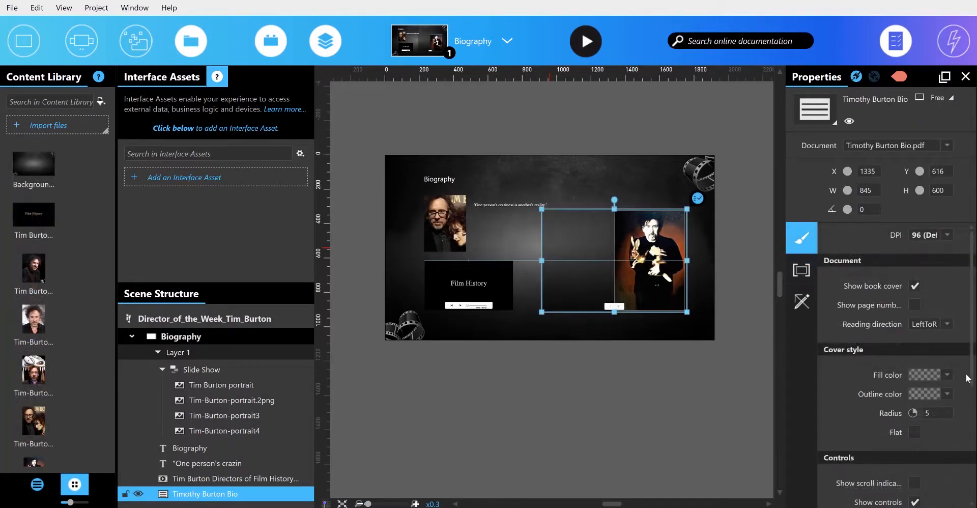
# - Style the book cover with the semi-transparent red fill #7FE85858, a radius of 0 and the Flat option enabled
pyautogui.click(947, 377)
pyautogui.click(786, 187)
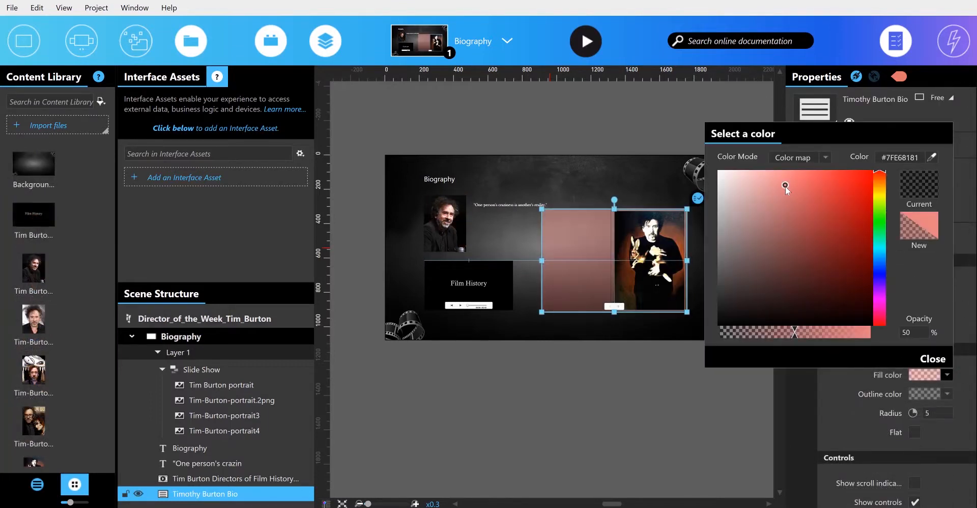
pyautogui.click(799, 191)
pyautogui.click(806, 201)
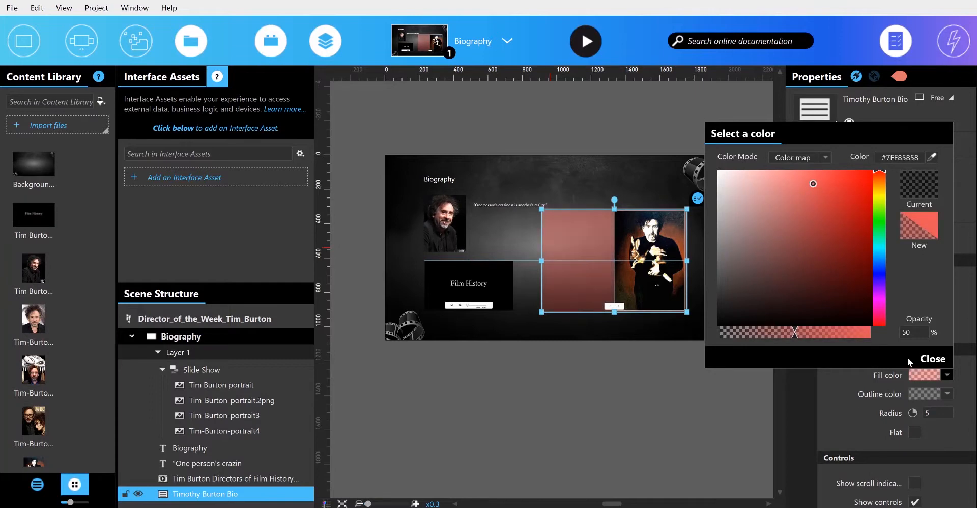
pyautogui.click(930, 359)
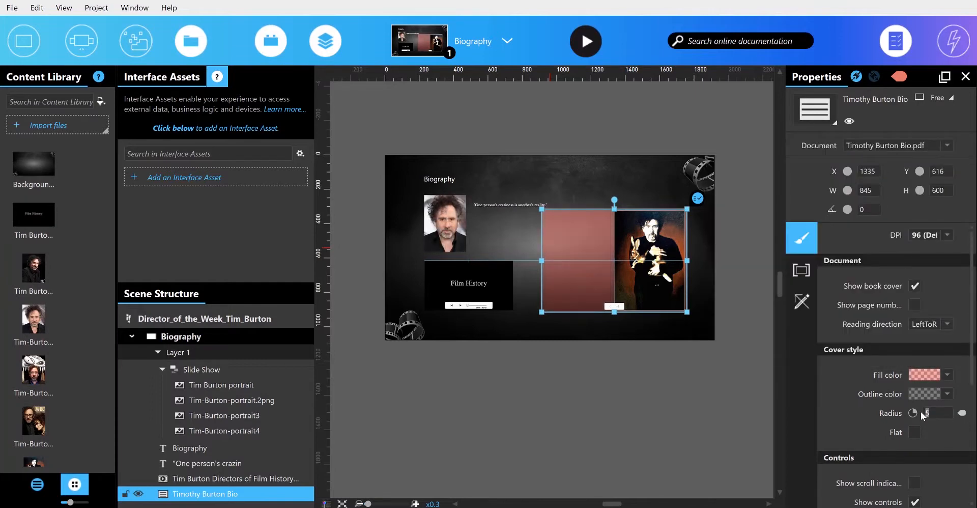
pyautogui.write('0')
pyautogui.click(913, 433)
# - Narrow the quote text box from its right side to a width of about 310
pyautogui.click(526, 211)
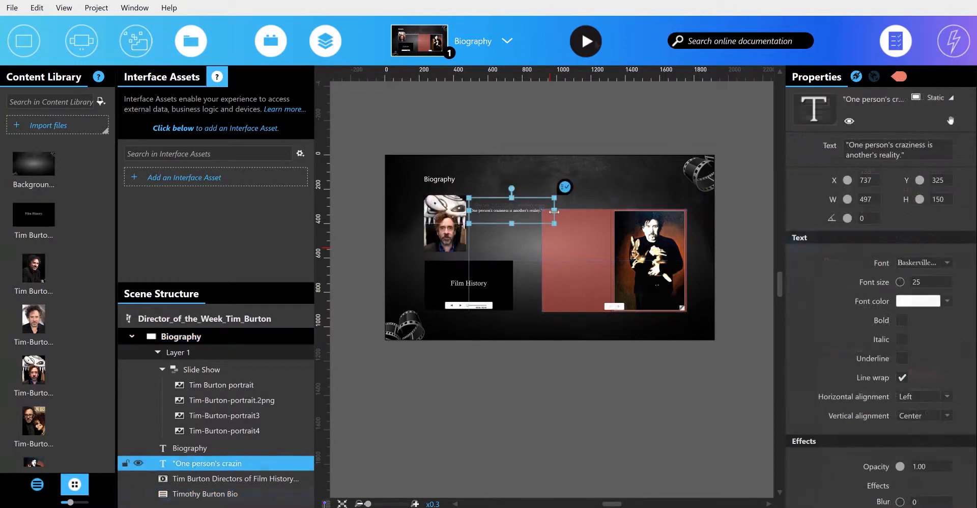
pyautogui.moveTo(554, 210); pyautogui.dragTo(522, 210)
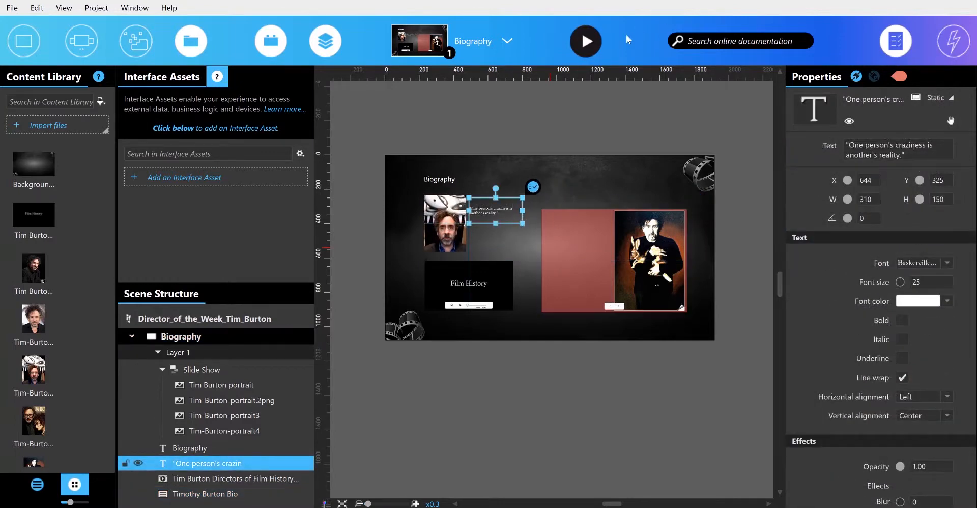
# - Run the experience in play mode and test moving the biography book and turning its pages
pyautogui.click(587, 43)
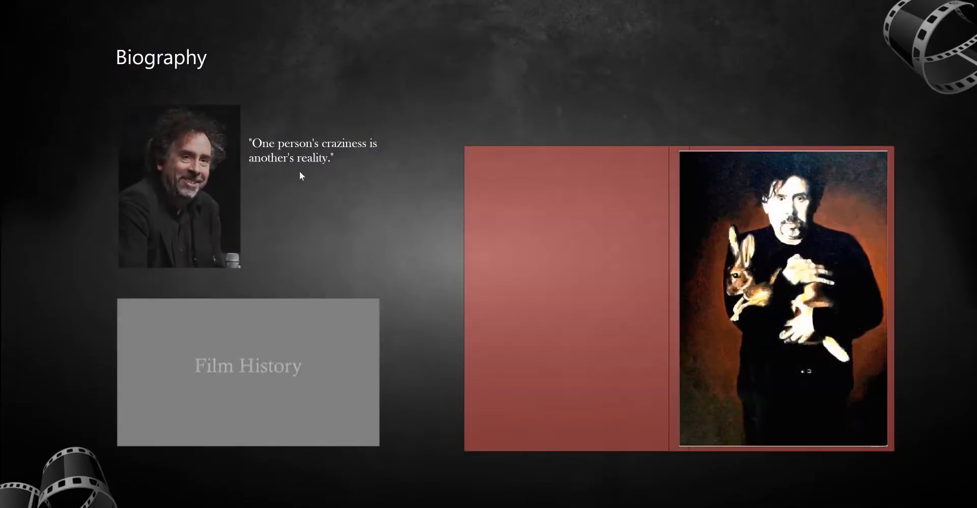
pyautogui.moveTo(813, 229); pyautogui.dragTo(810, 185)
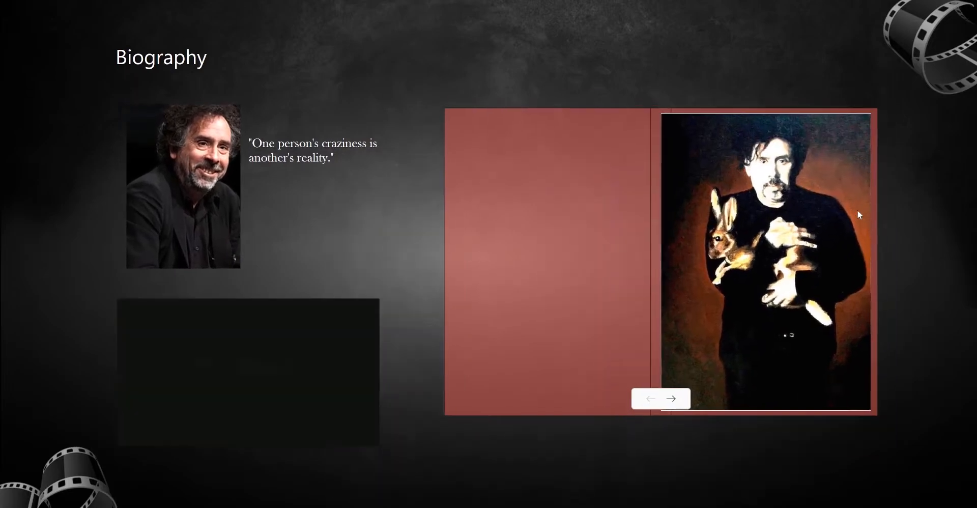
pyautogui.moveTo(859, 214); pyautogui.dragTo(432, 265)
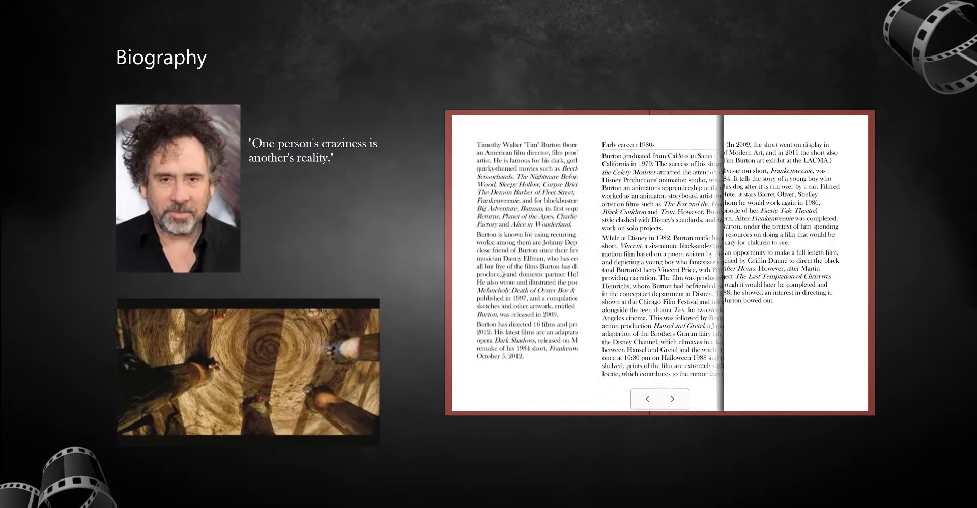